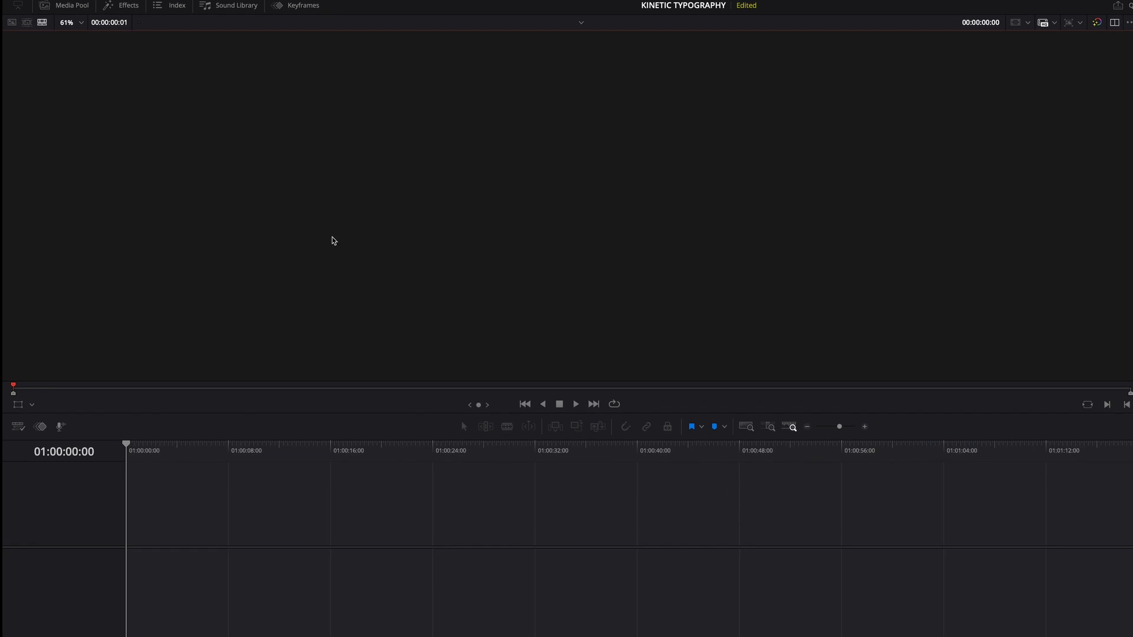
Step: Add a Fusion Composition effect from the Effects library onto the start of the timeline's first video track
left_click(128, 6)
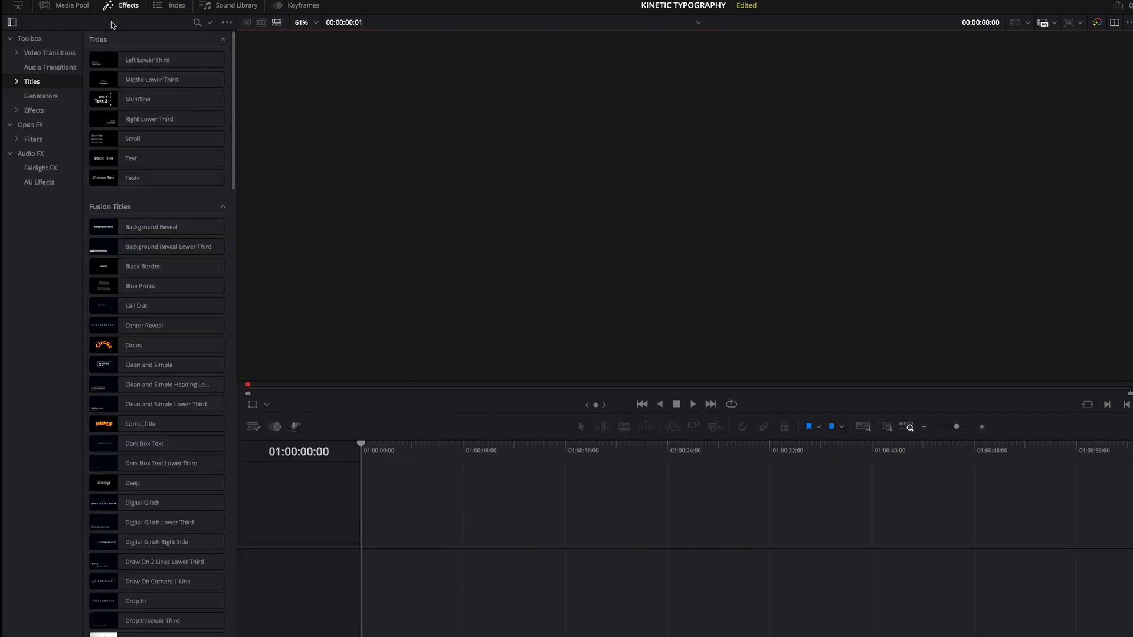
left_click(34, 111)
left_click(144, 80)
left_click_drag(143, 80, 350, 437)
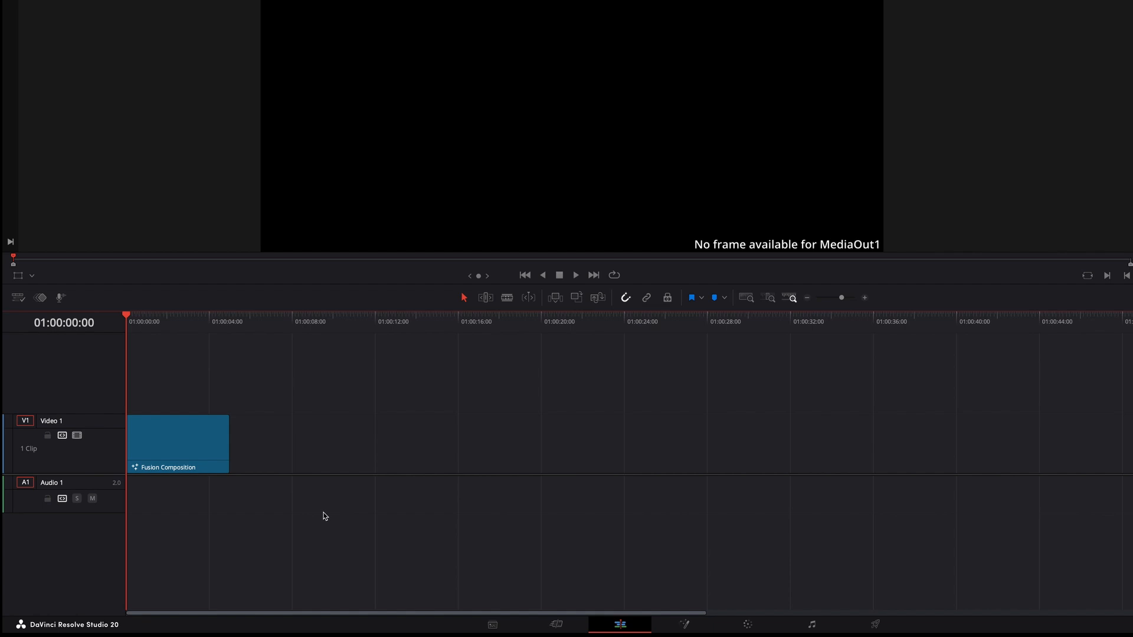
Step: Change the Fusion Composition clip's duration to 7 seconds
right_click(203, 434)
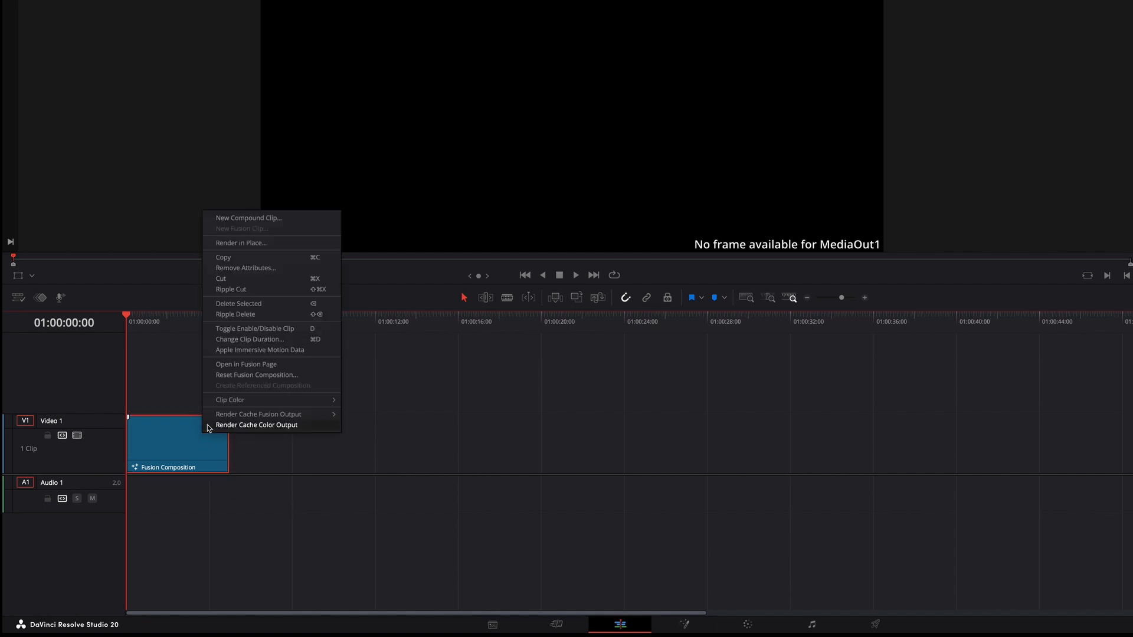
left_click(230, 340)
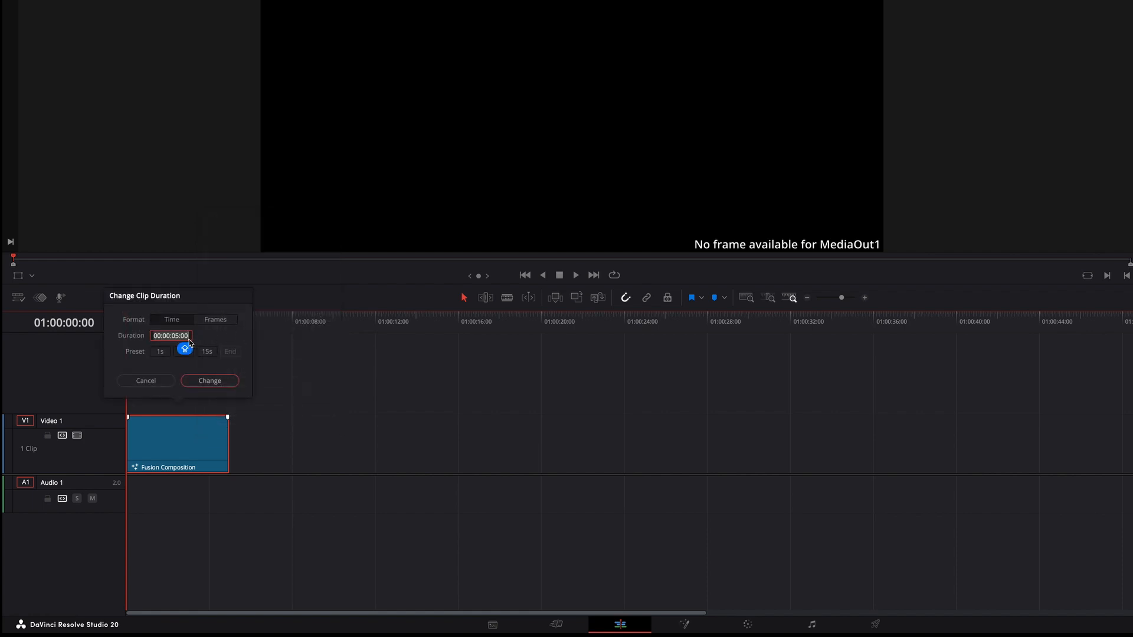
type("7.0")
key("shift")
left_click(214, 382)
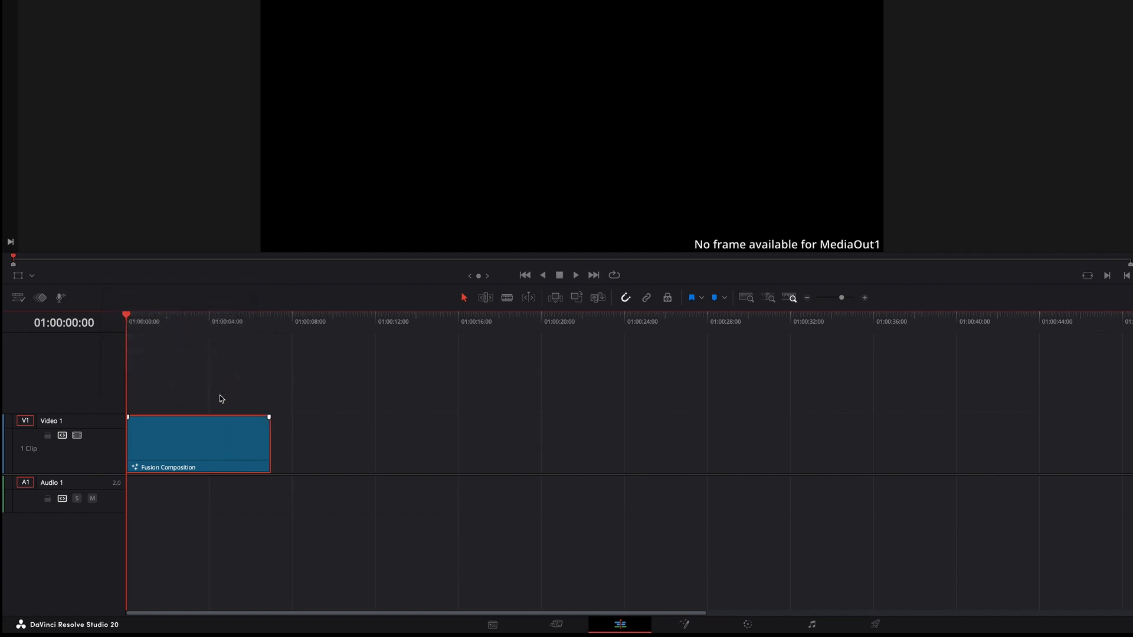
Step: Open the clip in the Fusion page and move the MediaOut1 node aside in the node area
right_click(257, 466)
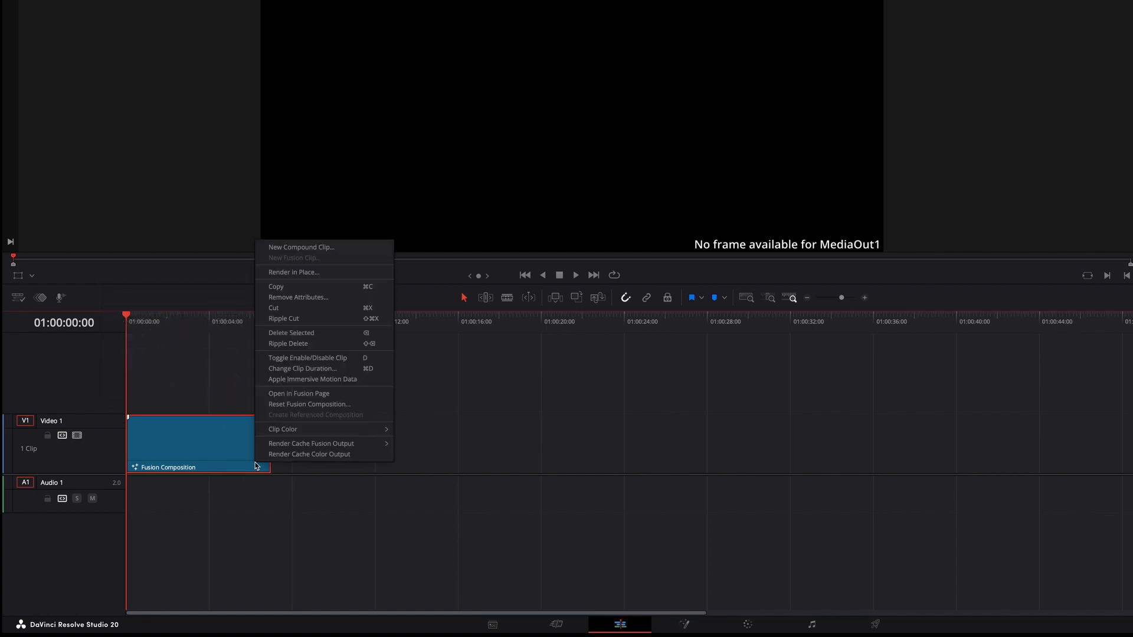
left_click(290, 394)
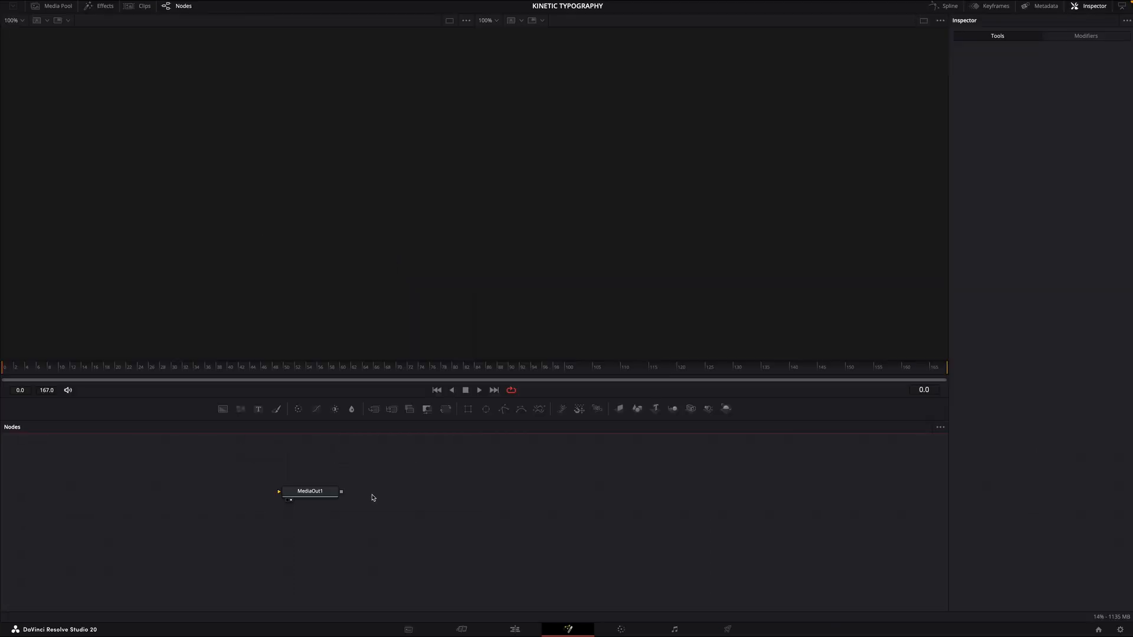
left_click_drag(340, 502, 702, 517)
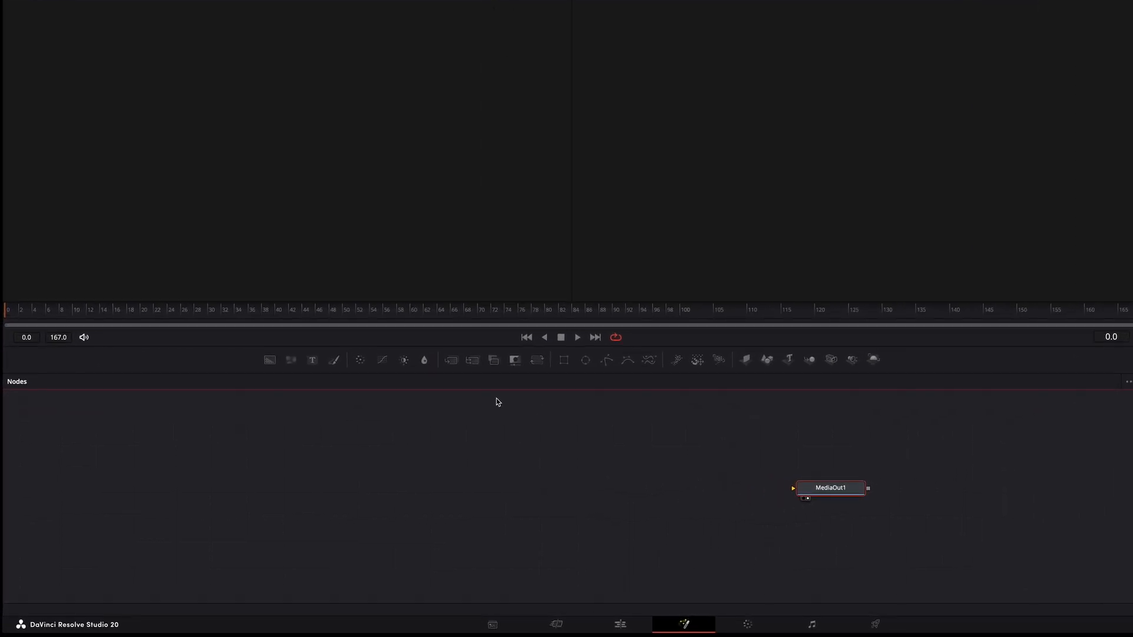
Step: Add Text, Background and Merge nodes, connecting Background into Merge and Merge into MediaOut1
left_click_drag(313, 364, 623, 471)
left_click_drag(270, 360, 510, 502)
left_click_drag(451, 360, 629, 504)
mouse_move(659, 466)
left_mouse_down()
mouse_move(647, 495)
mouse_move(630, 499)
mouse_move(647, 467)
left_mouse_up()
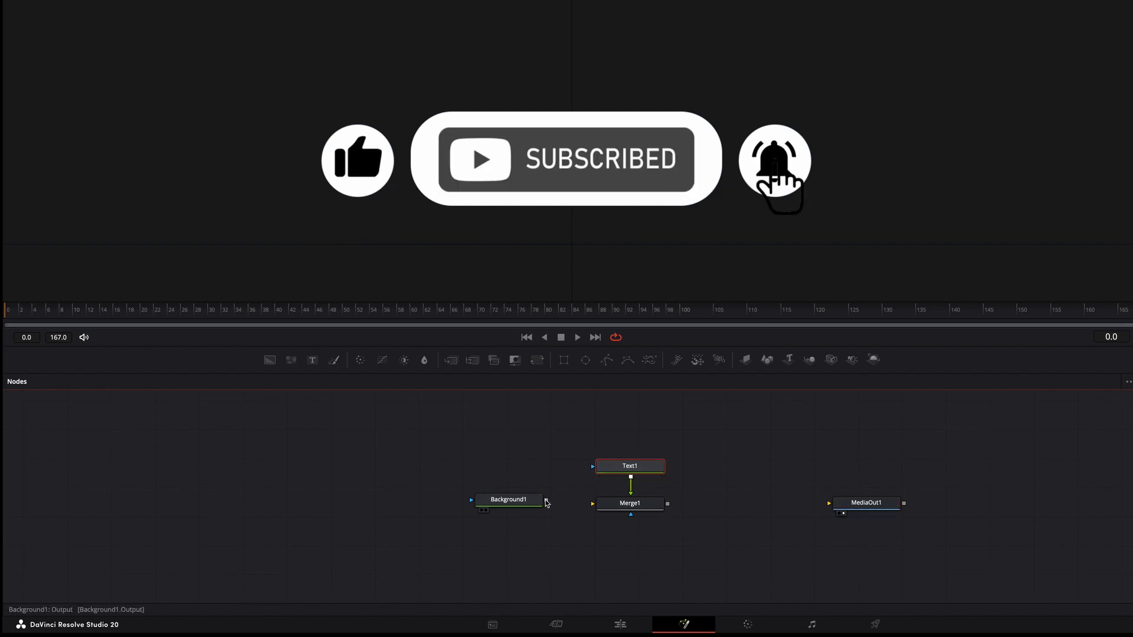
mouse_move(546, 500)
left_mouse_down()
mouse_move(592, 504)
mouse_move(527, 511)
left_mouse_up()
left_click_drag(668, 505, 824, 511)
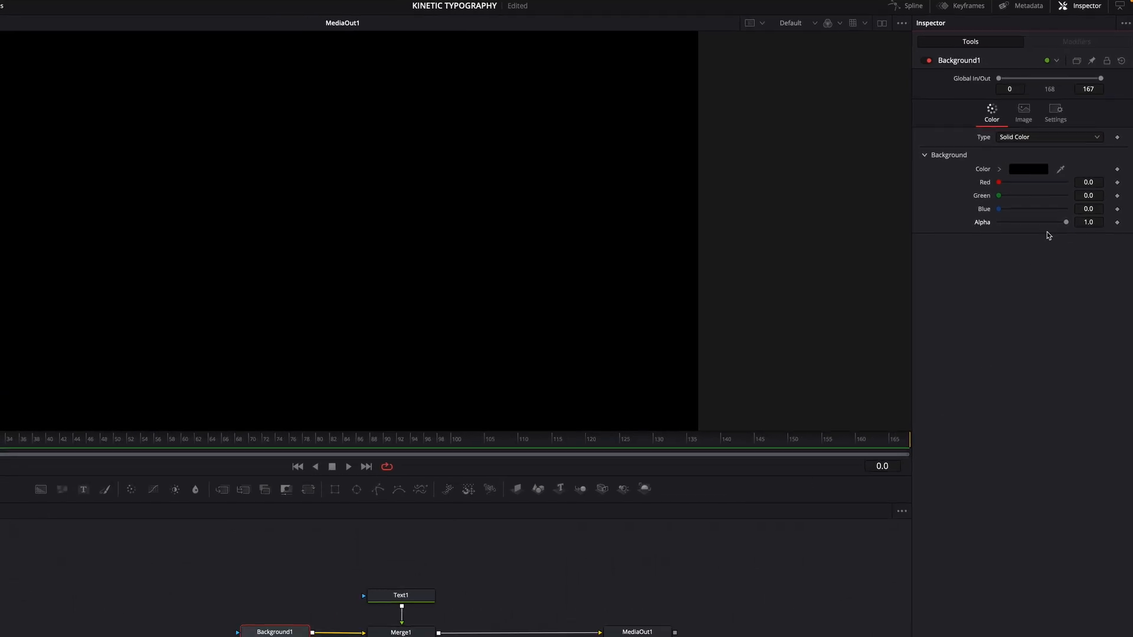
Step: Set the Background node's alpha to 0 to make it transparent
left_click_drag(1068, 225, 986, 227)
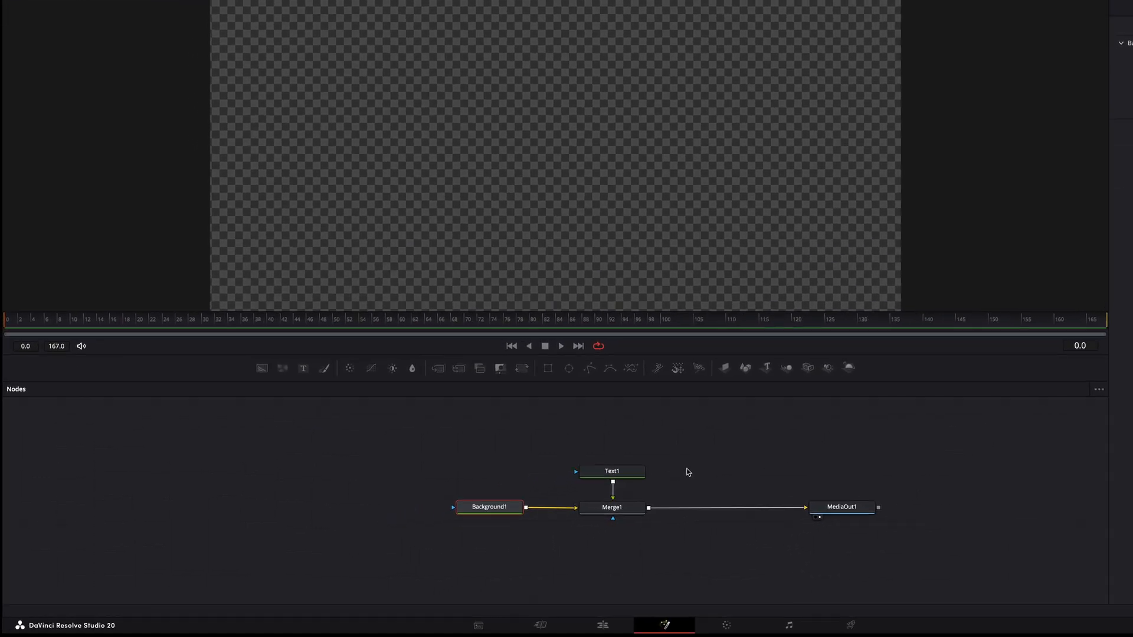
Step: Select the Text1 node and enter the text KINETIC
left_click(641, 472)
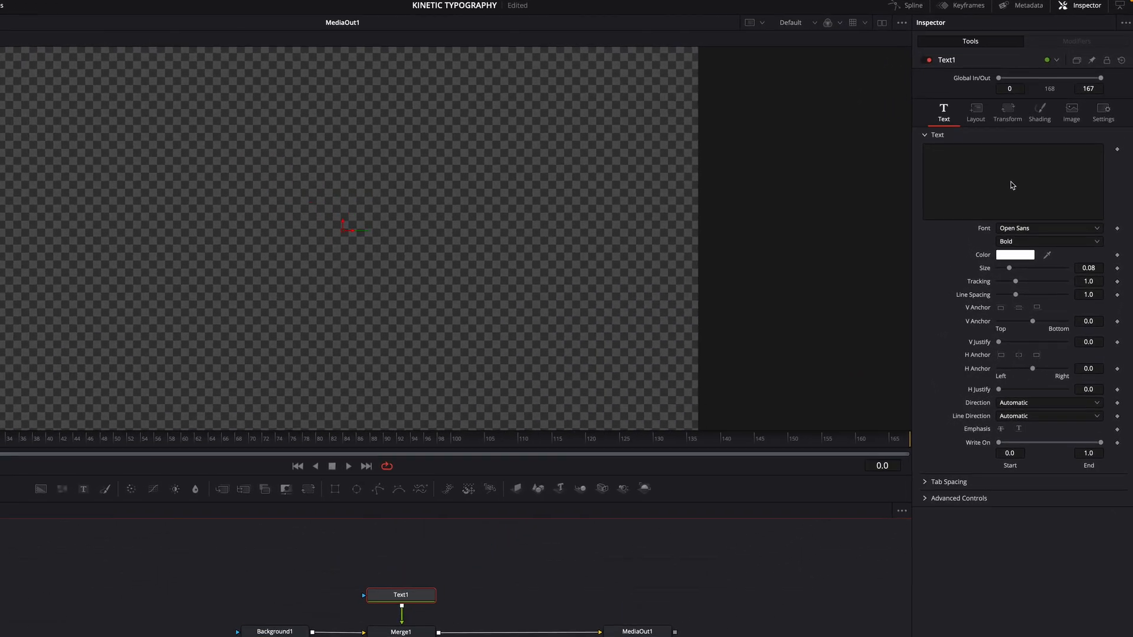
left_click(1012, 185)
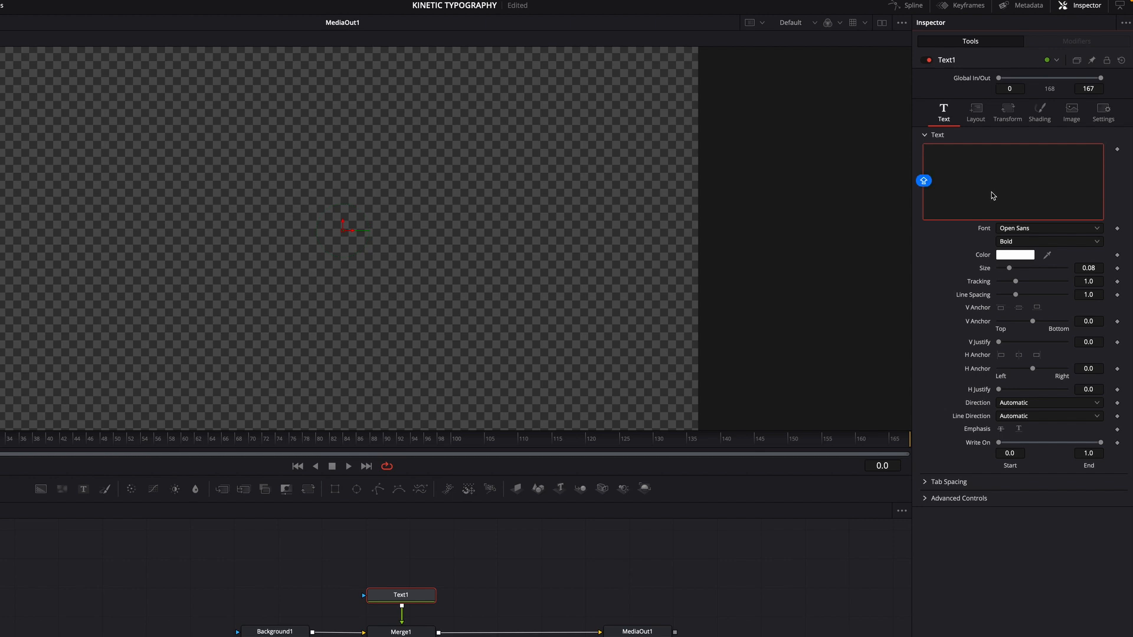
type("KIN")
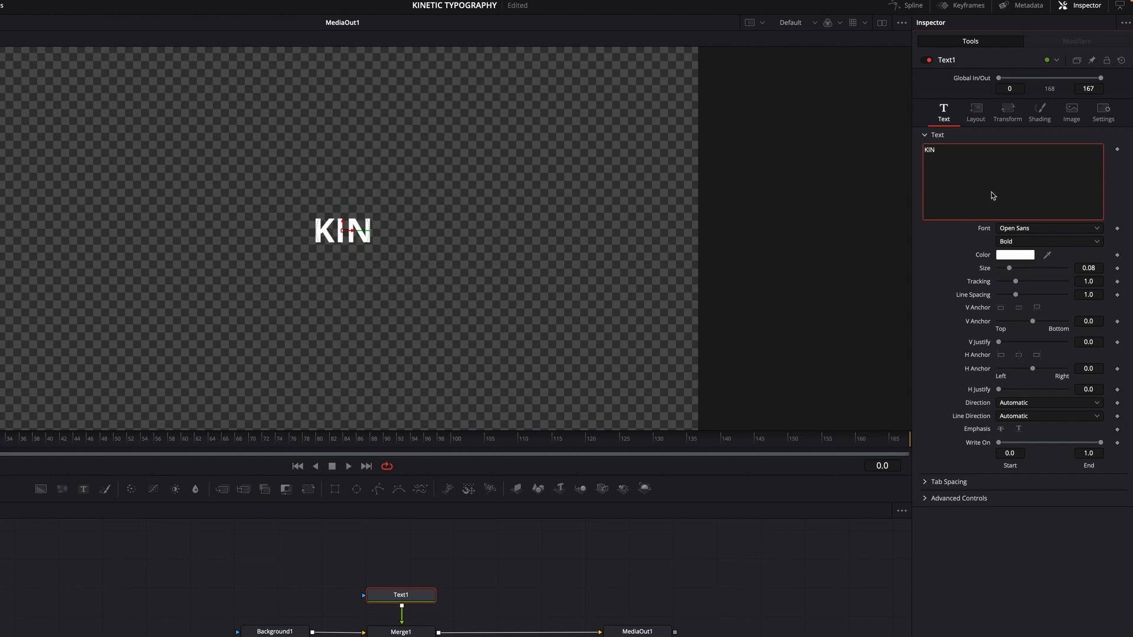
type("ETIC")
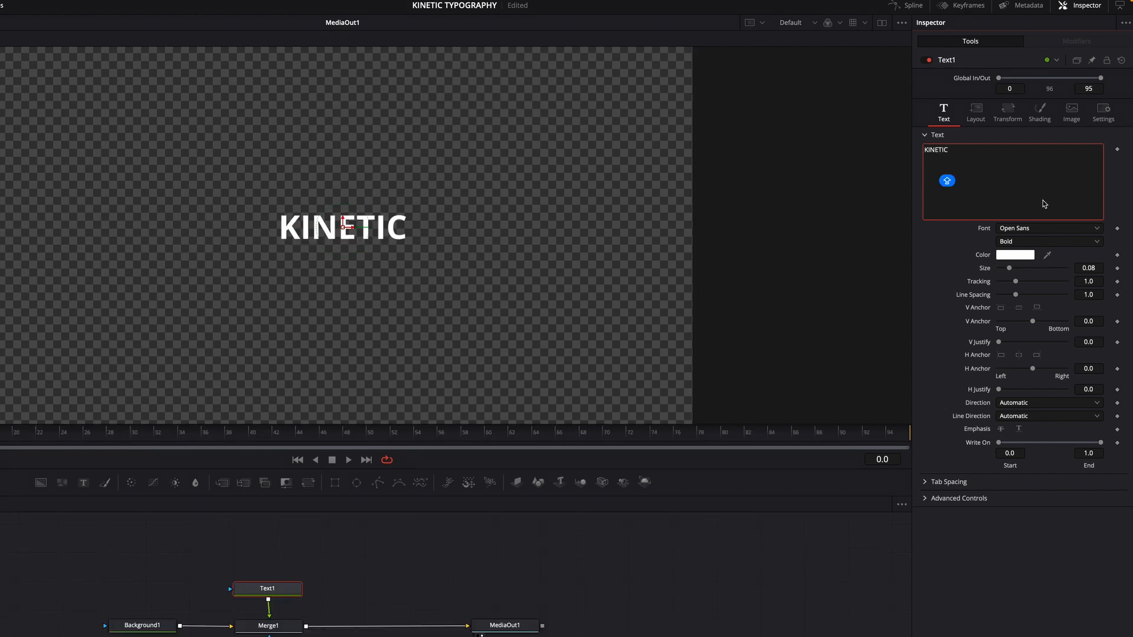
Step: Change the text's font to Times New Roman
left_click(1097, 230)
scroll(1049, 360, "down", 10)
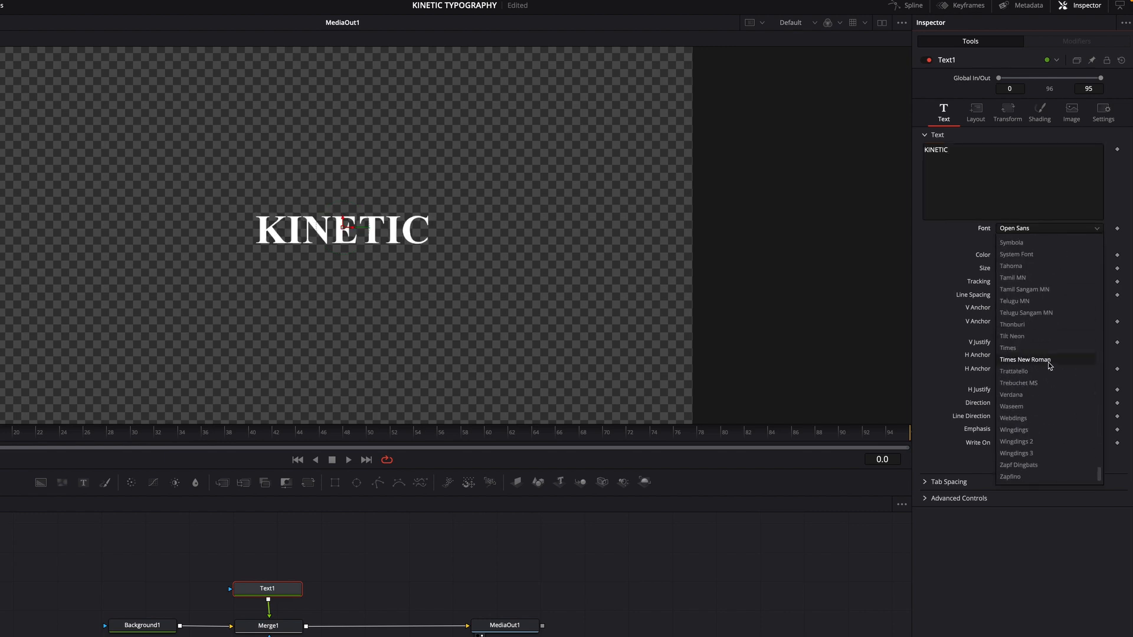
left_click(1048, 361)
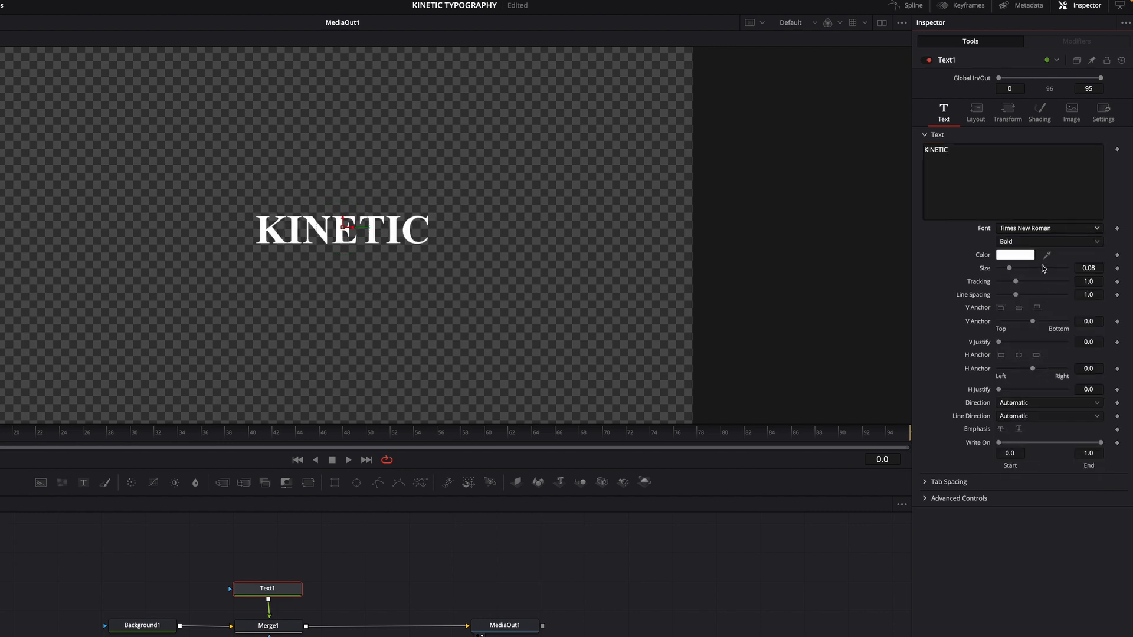
Step: Set the text size to 0.1 and the tracking to 1.3
left_click(1095, 270)
key("BackSpace")
key("BackSpace")
type("1")
key("Return")
left_click(1094, 282)
key("BackSpace")
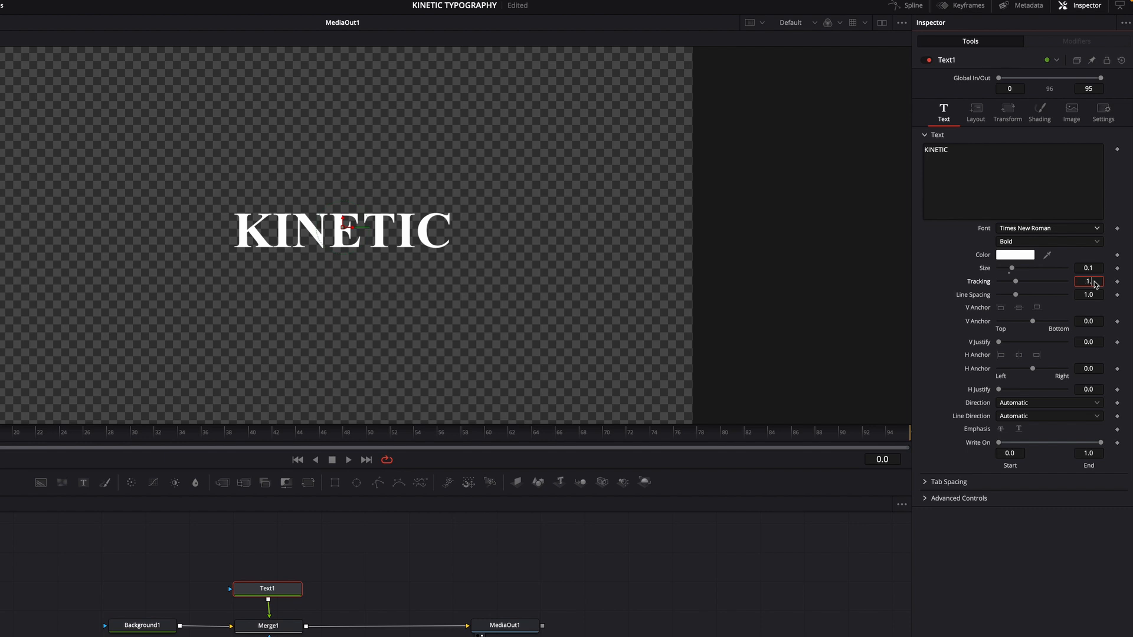
type("3")
key("Return")
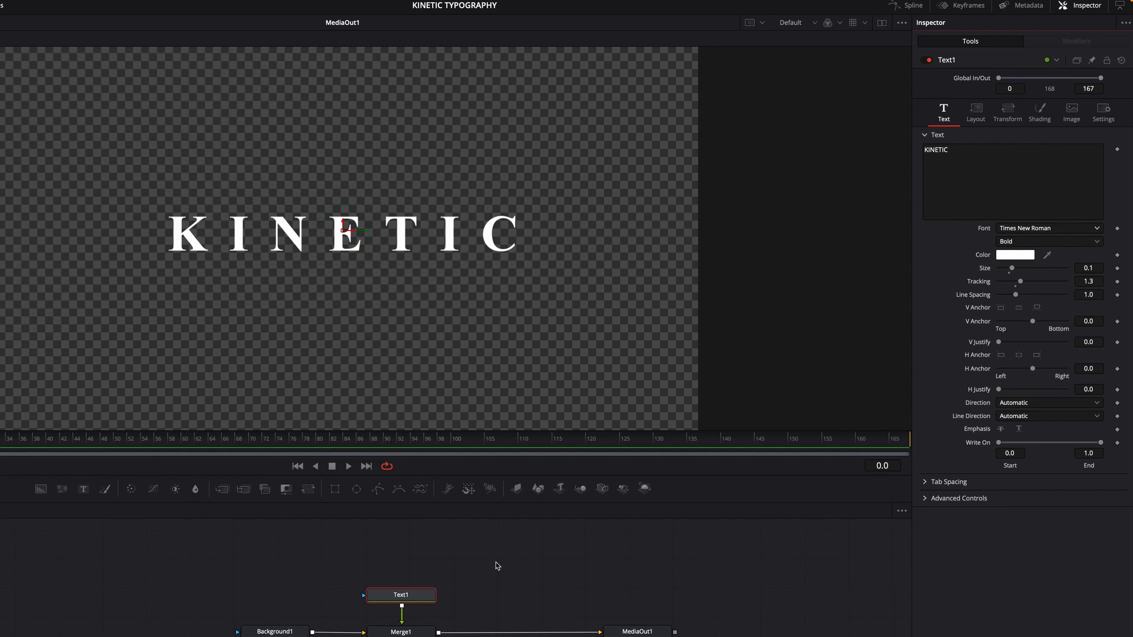
Step: Add a Follower modifier to the text and open its modifier settings
right_click(985, 190)
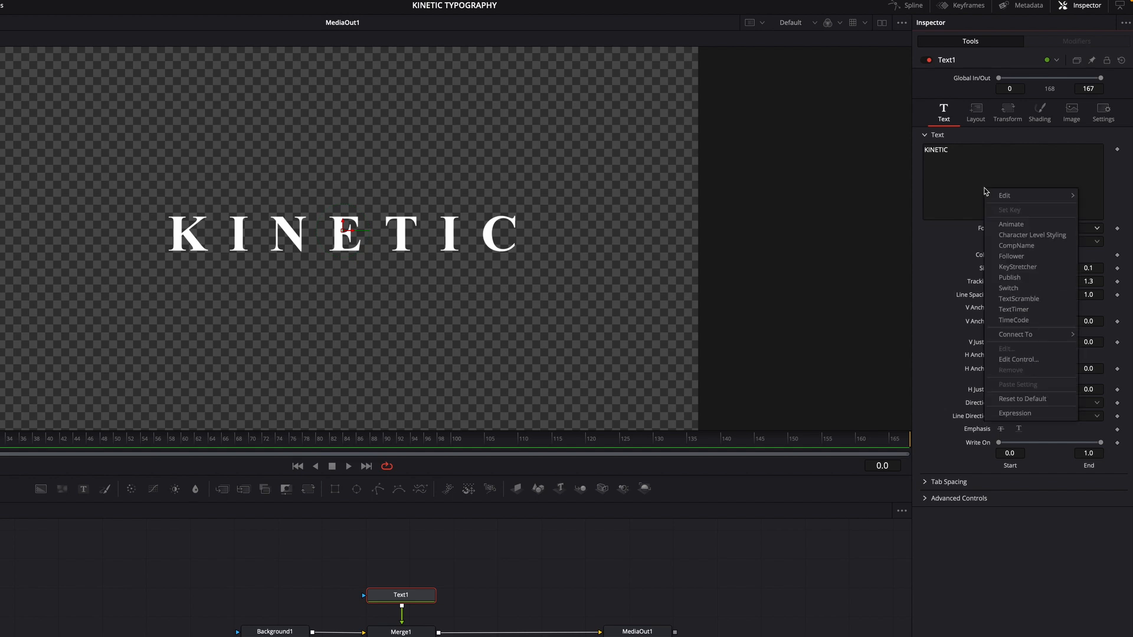
left_click(1023, 256)
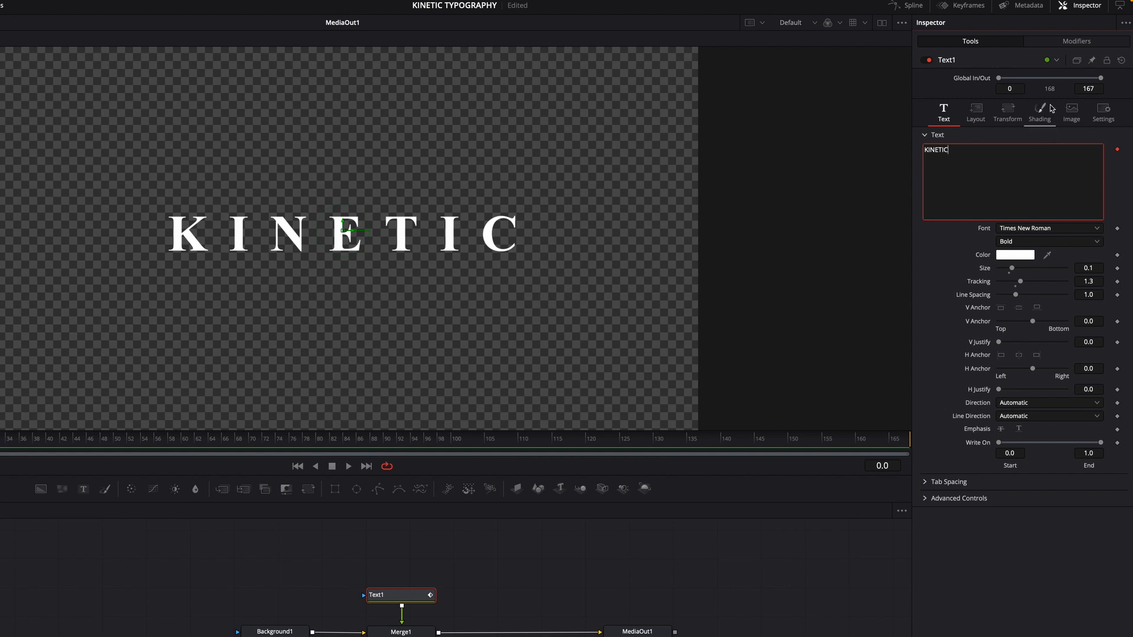
left_click(1085, 42)
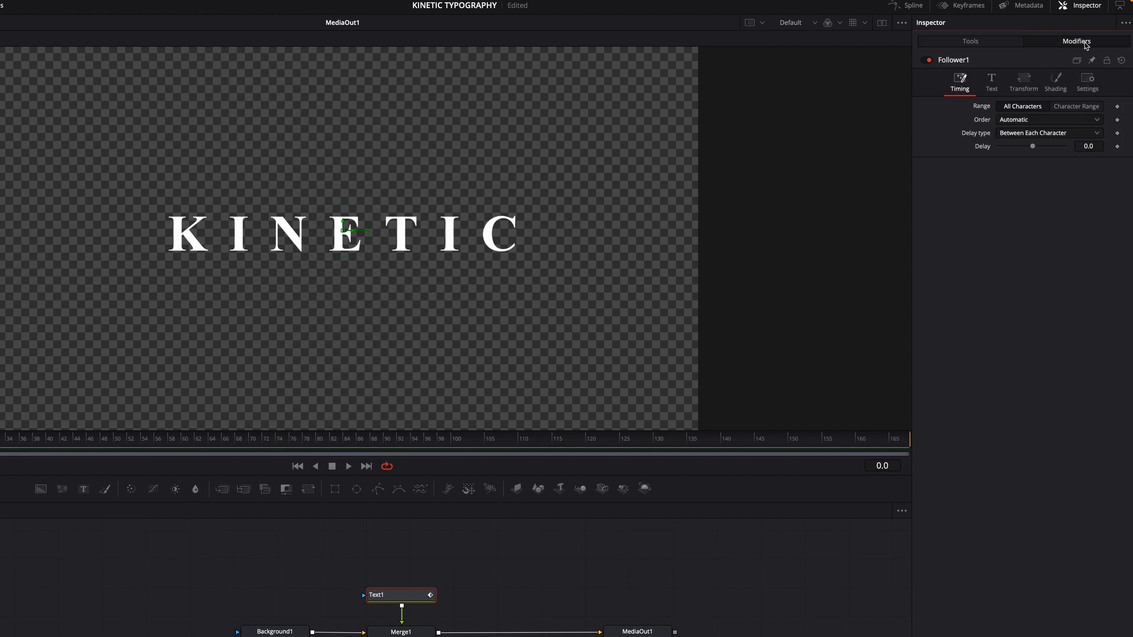
Step: Set the Follower's delay between each character to 3
left_click(1097, 147)
type("3")
key("Return")
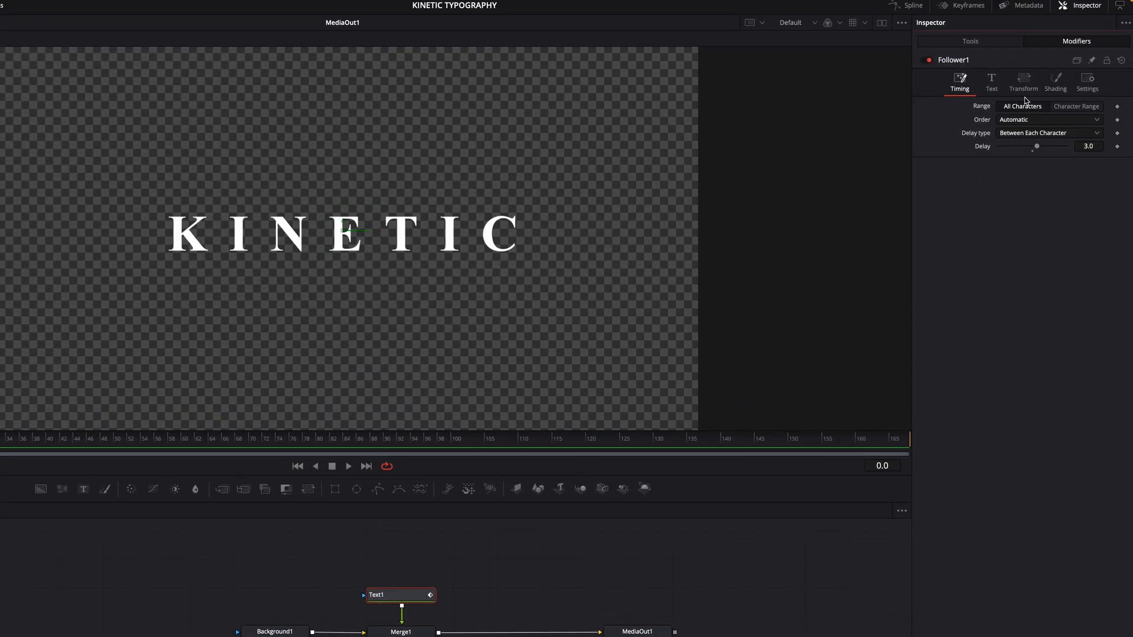
Step: Set the Follower's character Offset Y to 0.4 and keyframe it at frame 0
left_click(1023, 83)
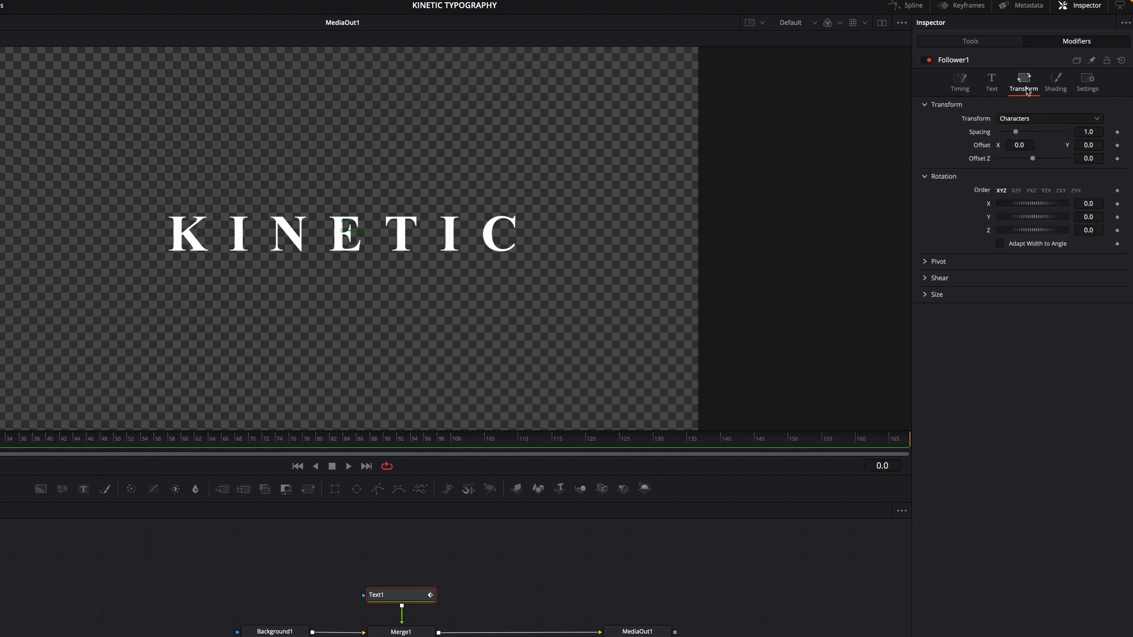
left_click(1091, 145)
type("0.4")
key("Return")
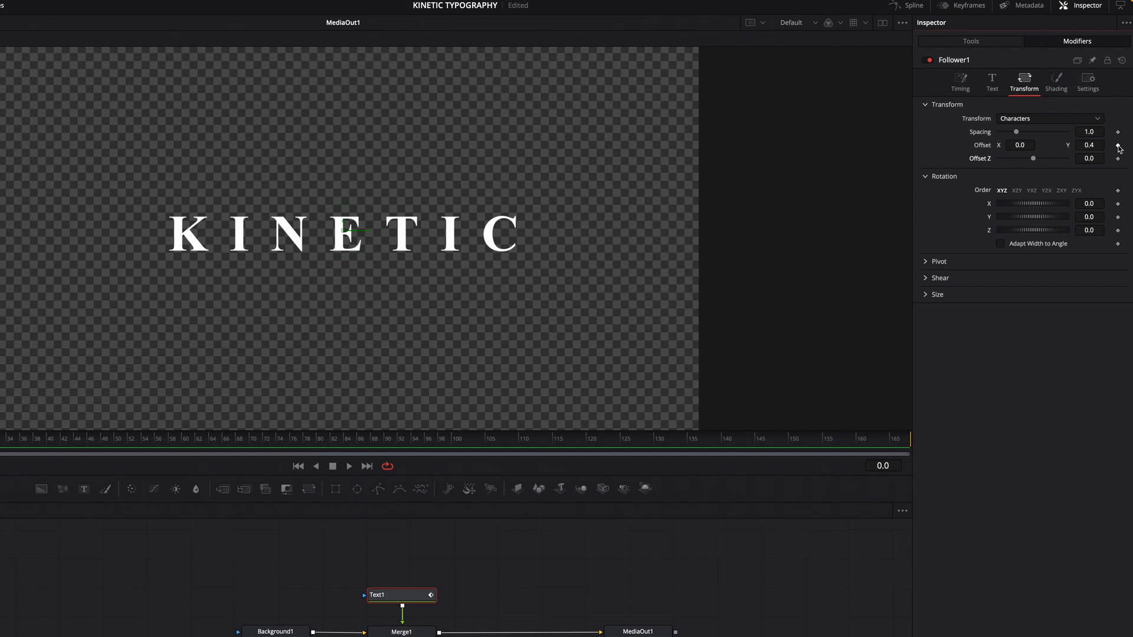
left_click(1118, 146)
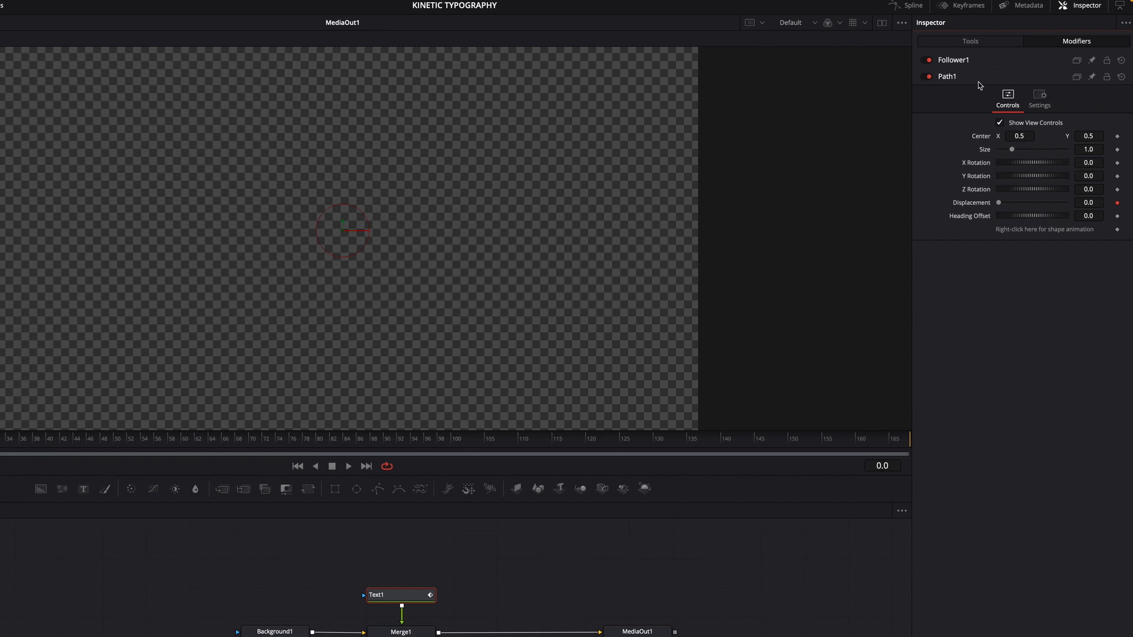
Step: At frame 15, set the Follower's Offset Y to 0 to add a second keyframe
left_click(953, 60)
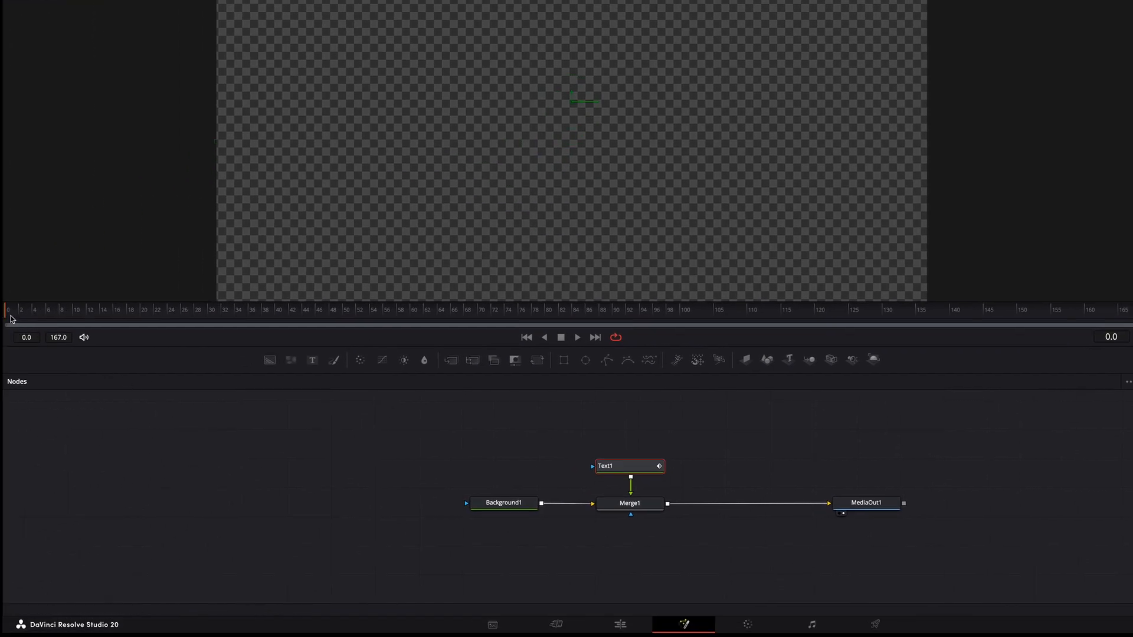
left_click_drag(8, 317, 110, 335)
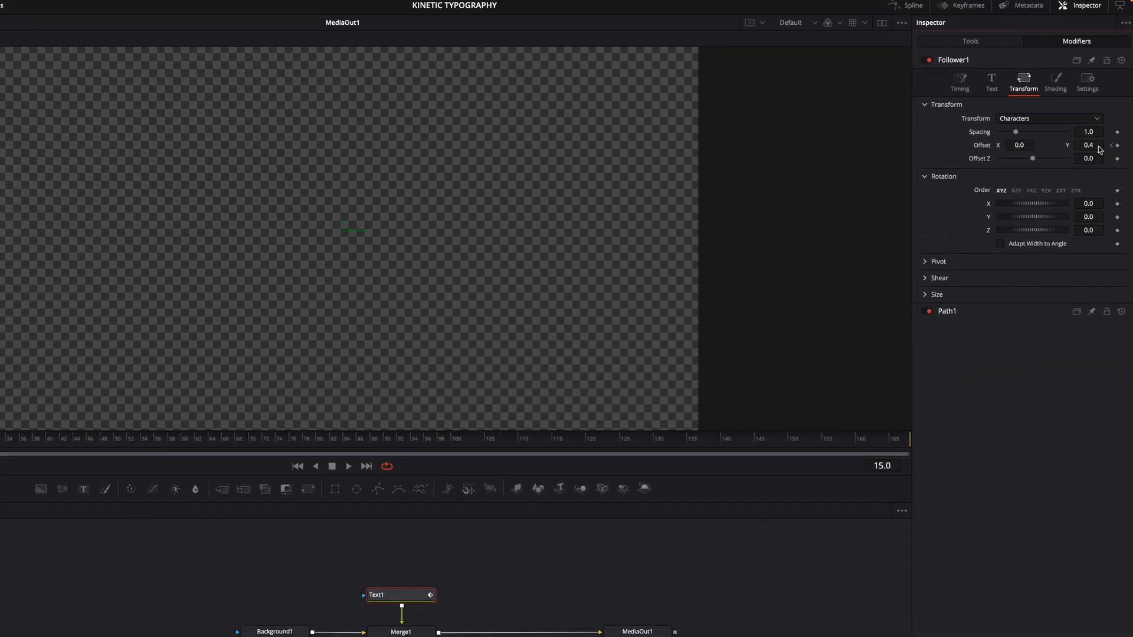
left_click(1095, 147)
key("BackSpace")
key("Return")
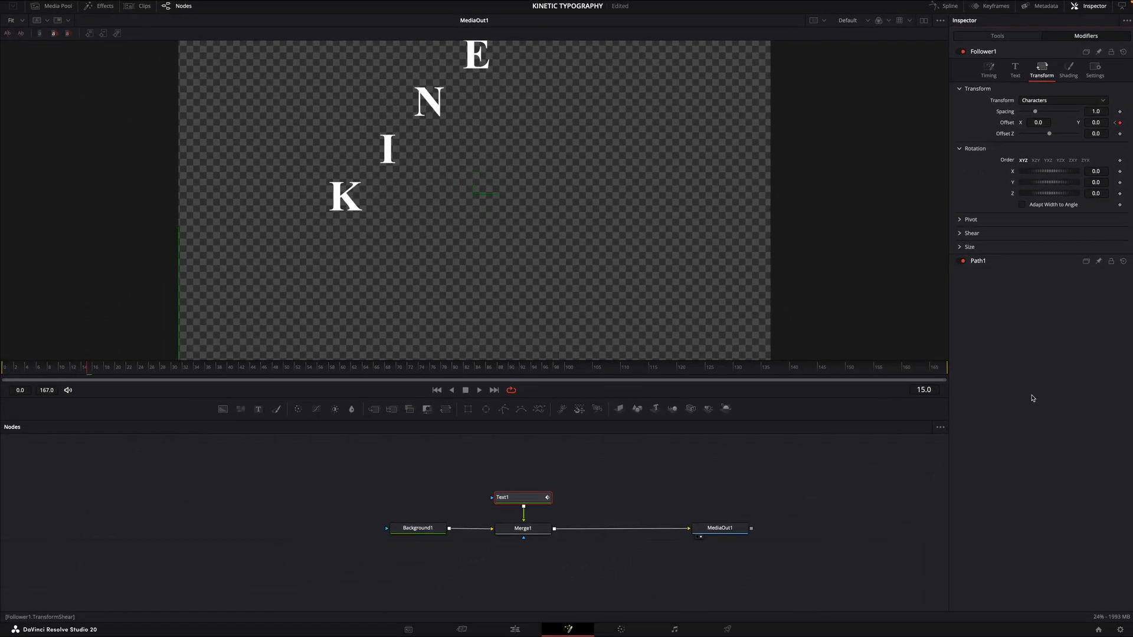
Step: Play back the animation to preview it and return to frame 0
key("space")
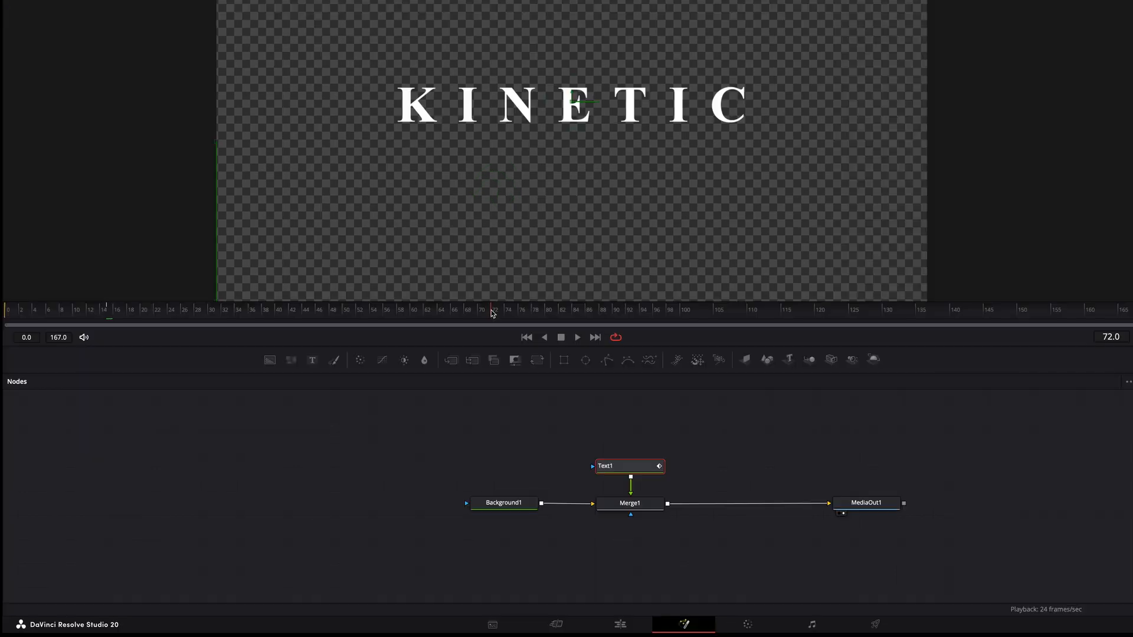
left_click_drag(407, 367, 1, 320)
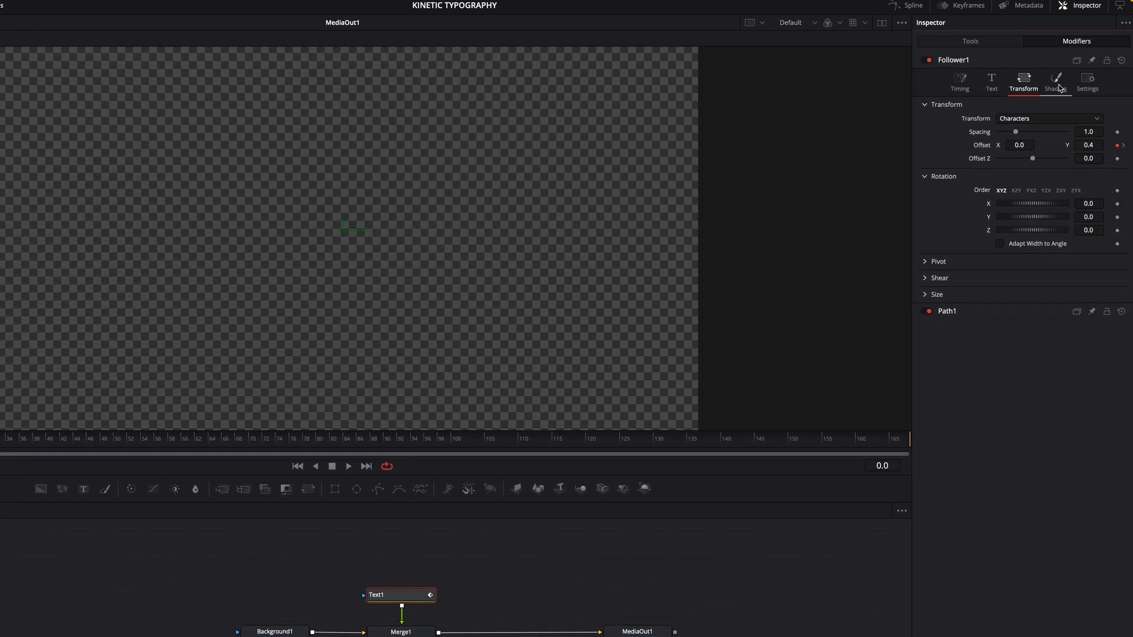
Step: Set the Follower's character Opacity to 0 and keyframe it at frame 0
left_click(1055, 82)
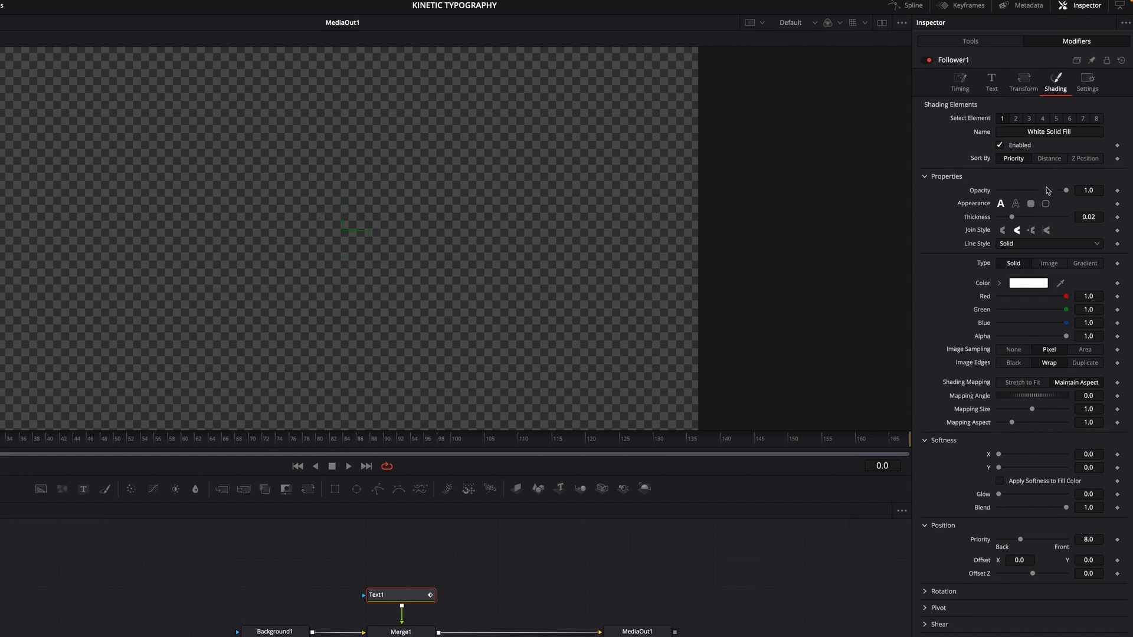
left_click_drag(1066, 190, 997, 201)
left_click(1117, 191)
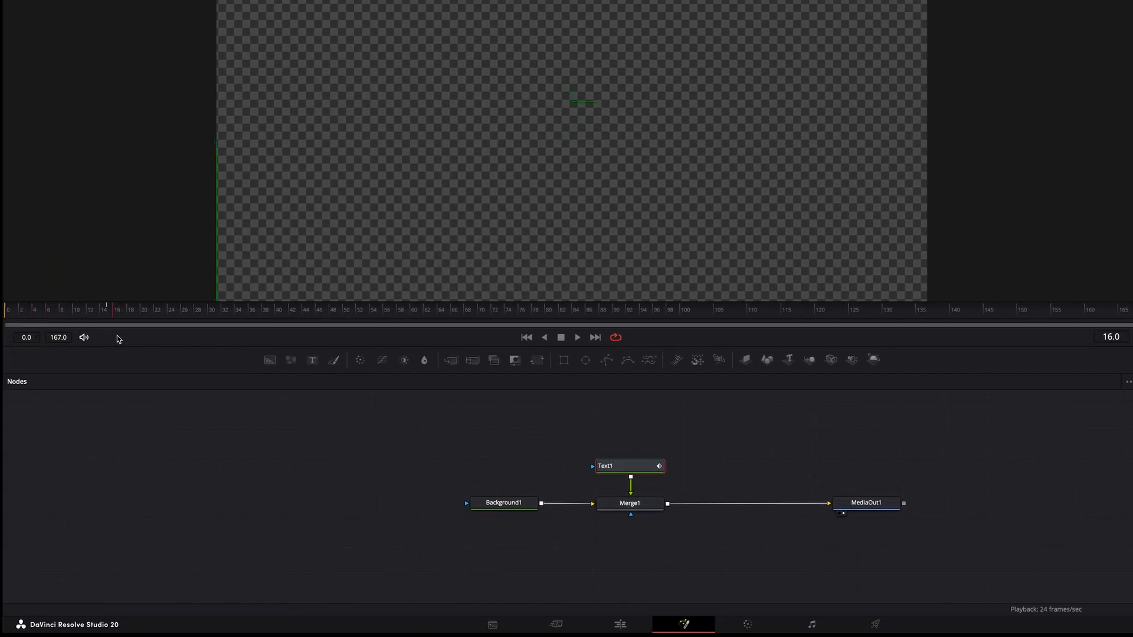
Step: Step back to frame 15 and play back the animation to preview the fade
key("Left")
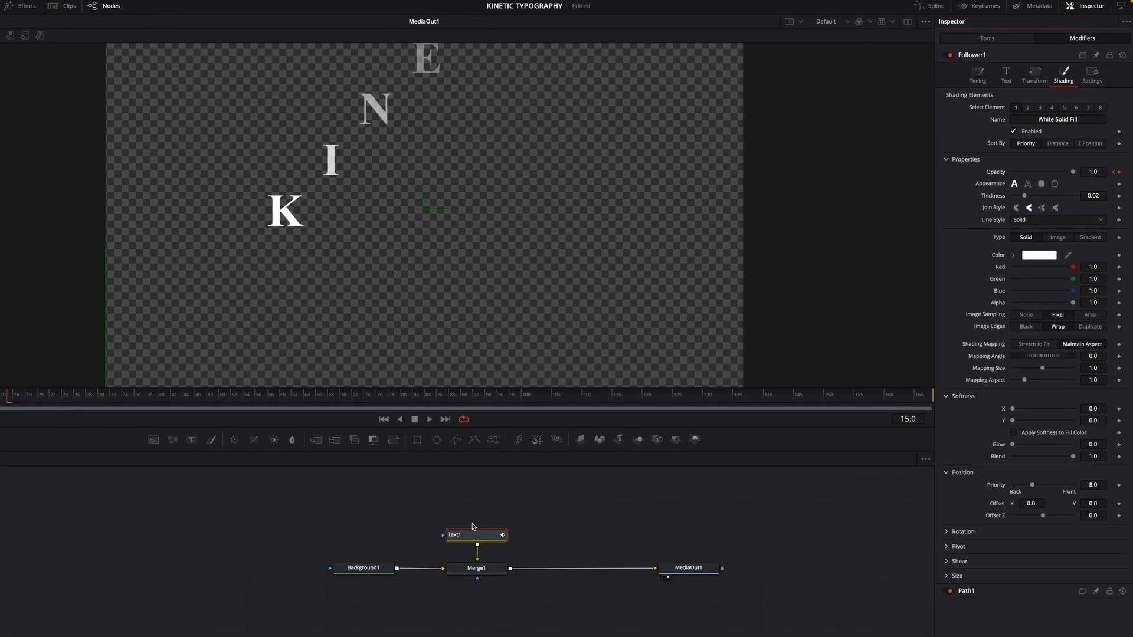
key("space")
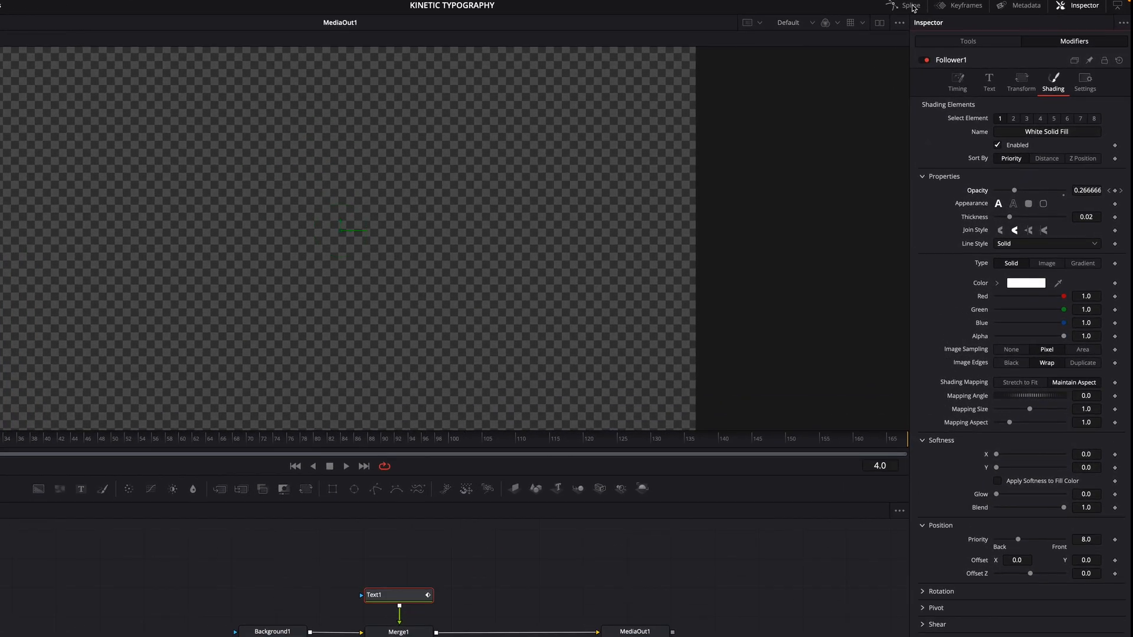
Step: In the Spline editor, show Text1's curves, select all keyframes, make them Smooth, and play back the result
left_click(910, 6)
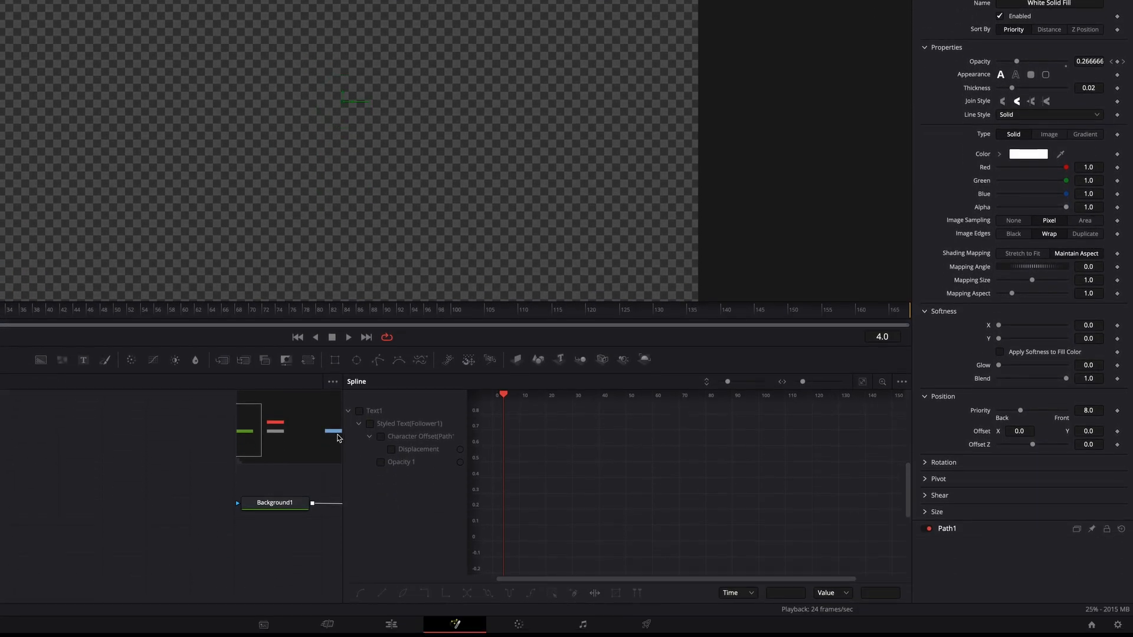
left_click(360, 411)
scroll(577, 493, "left", 5)
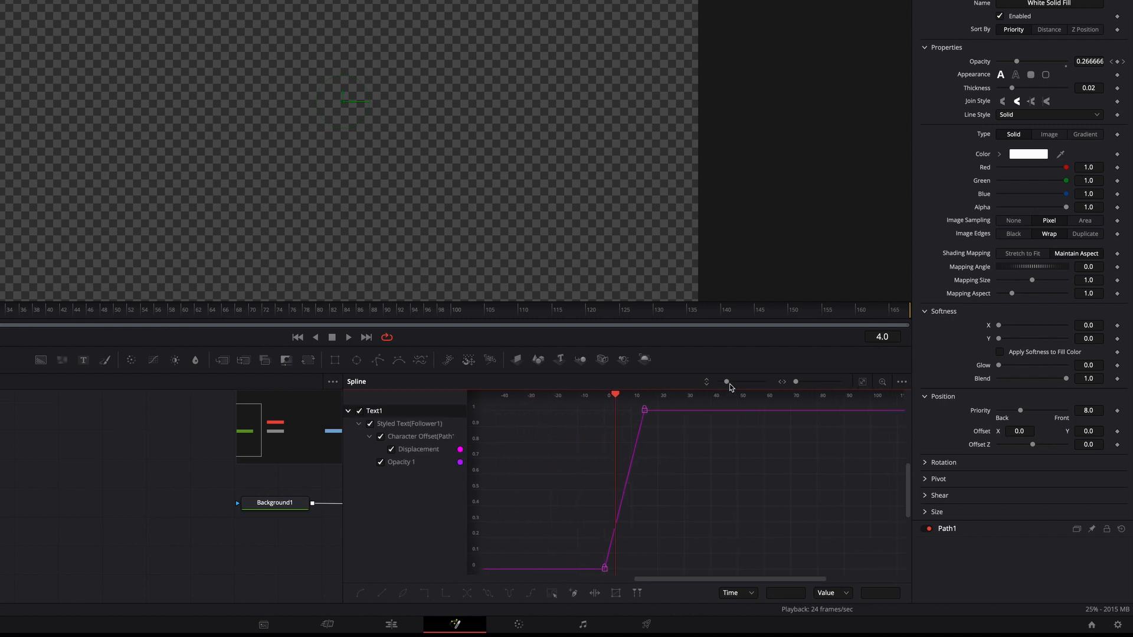
left_click_drag(726, 382, 684, 392)
left_click_drag(571, 428, 688, 569)
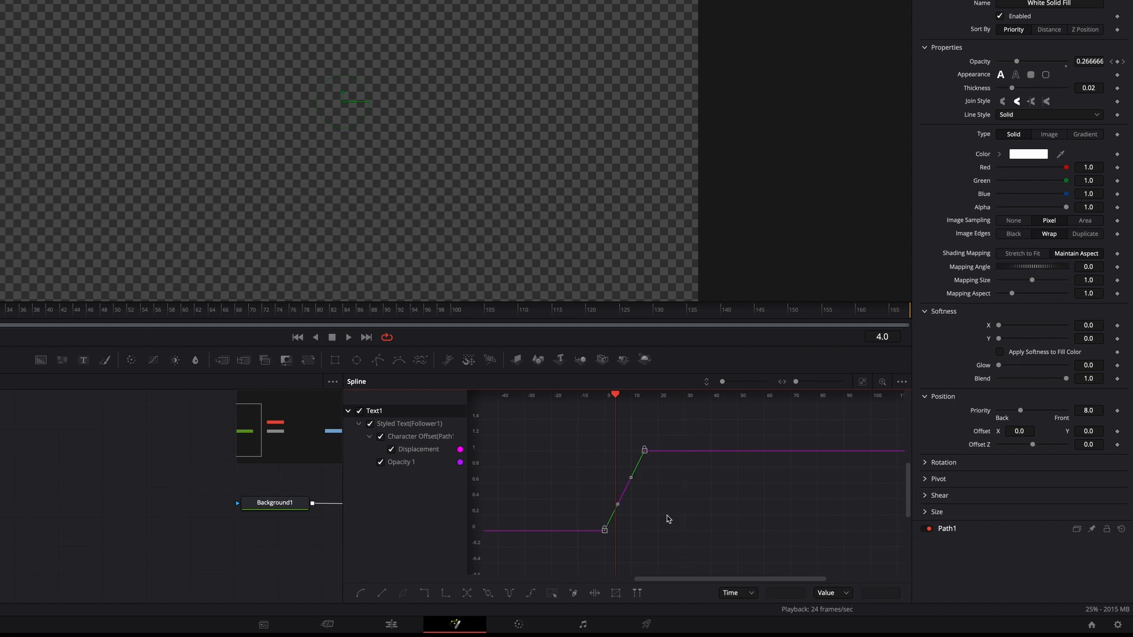
right_click(651, 478)
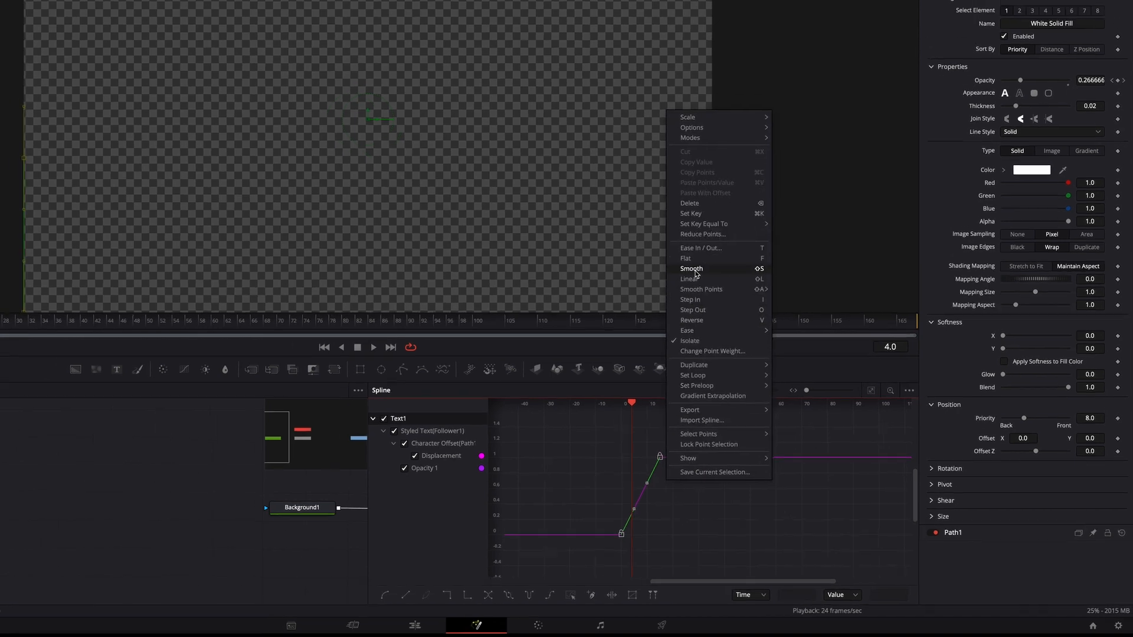
left_click(677, 256)
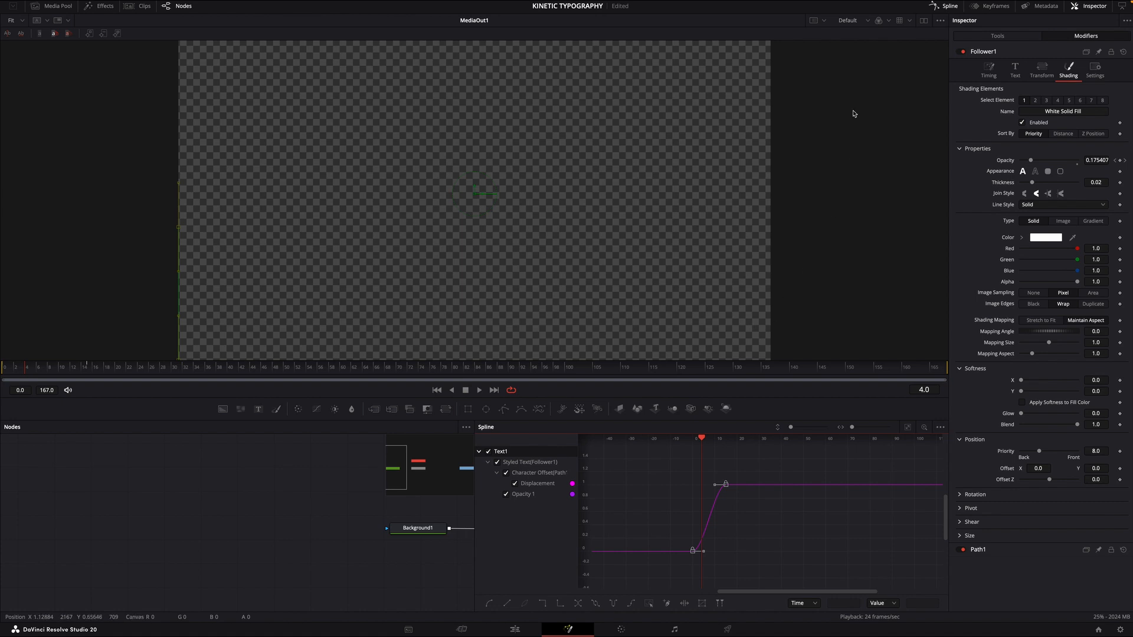
left_click(949, 7)
key("space")
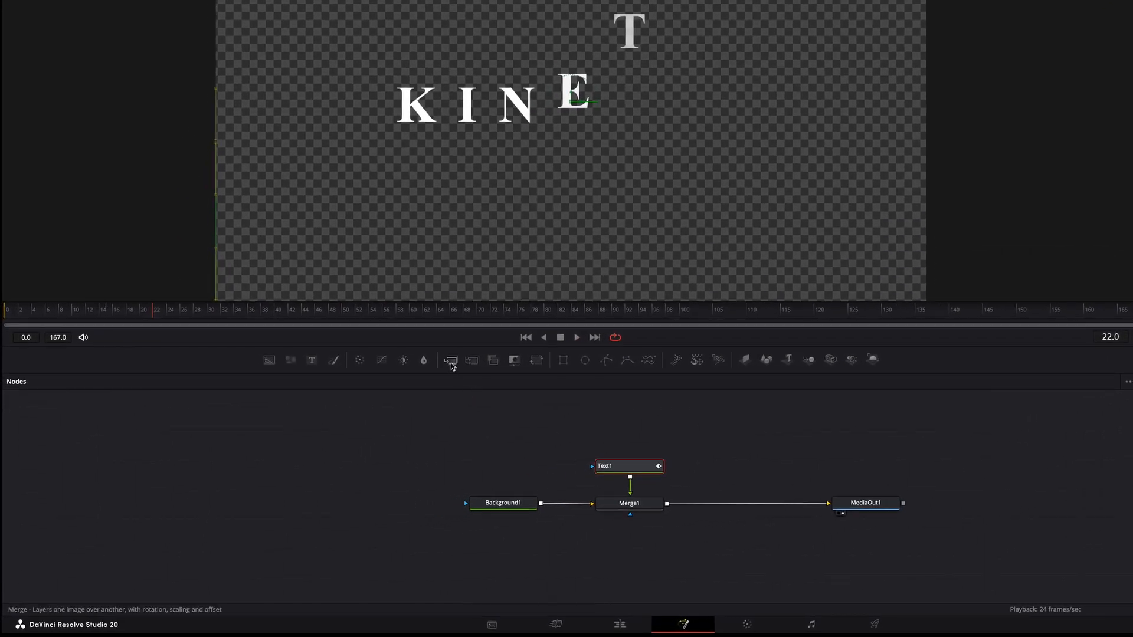
Step: Add a second Merge node after Merge1 with a new Text node feeding it, and enter TYPOGRAPHY as its text
left_click_drag(450, 360, 718, 504)
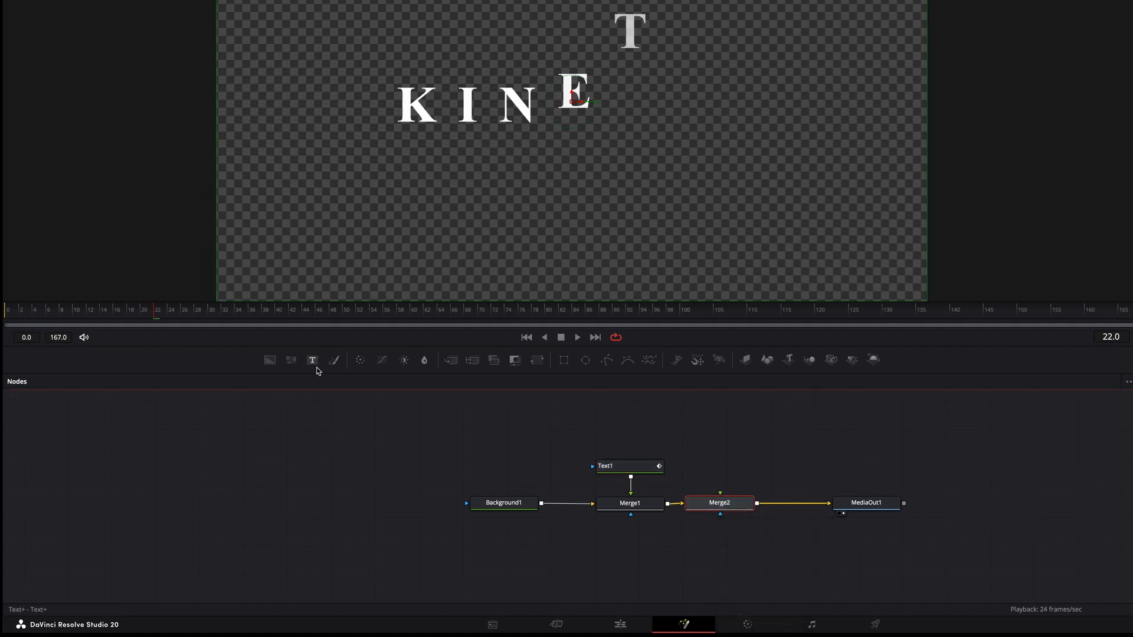
left_click_drag(314, 365, 721, 499)
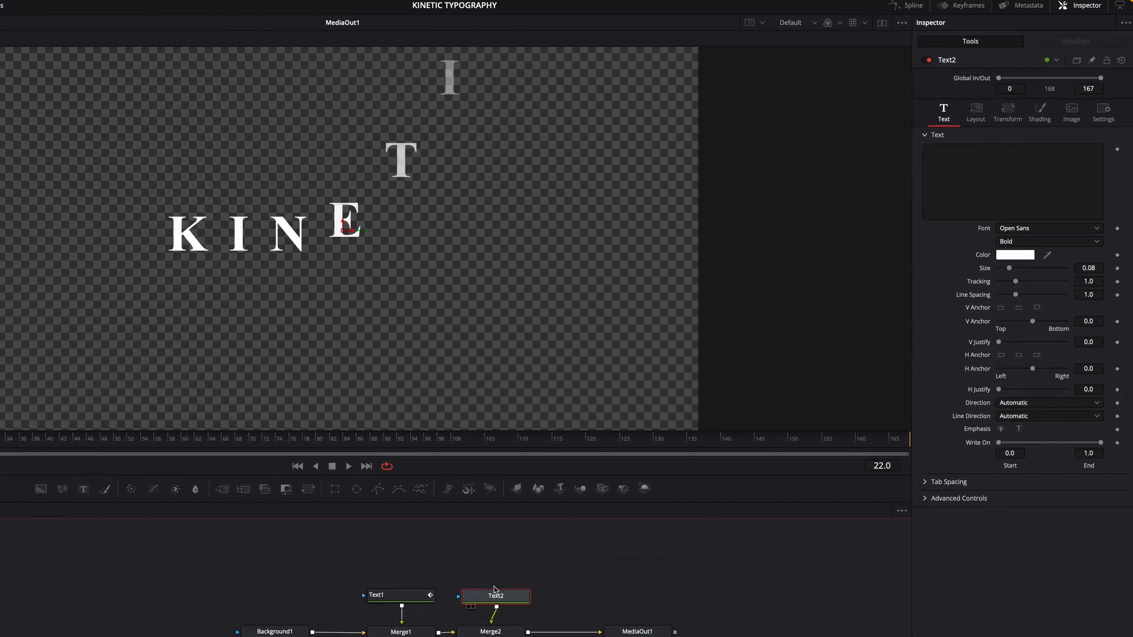
left_click(964, 202)
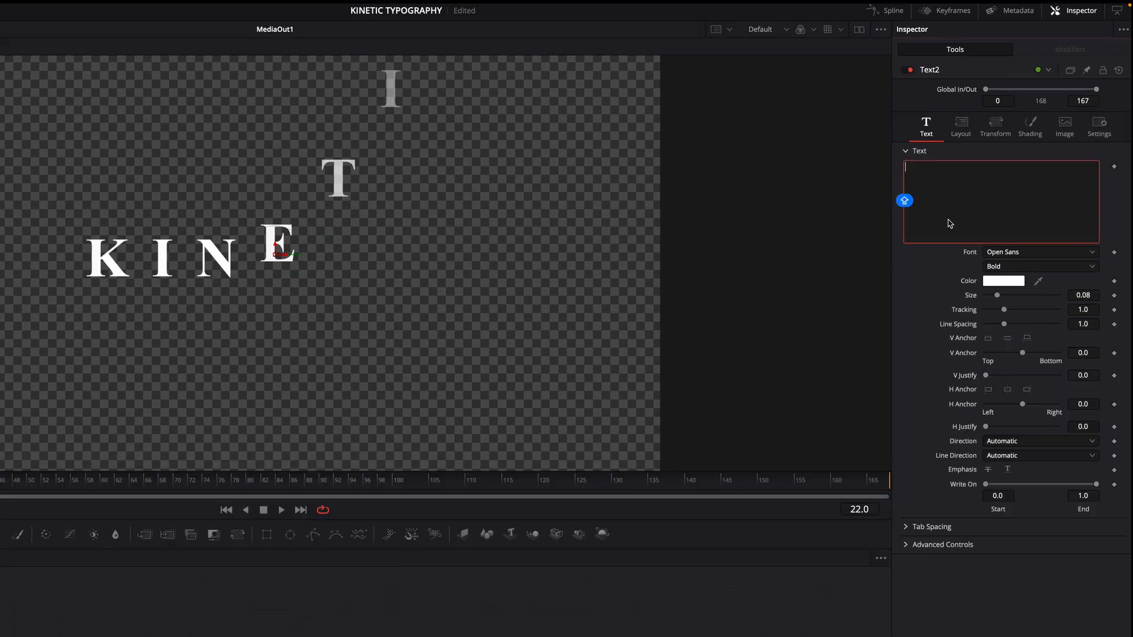
type("TYP")
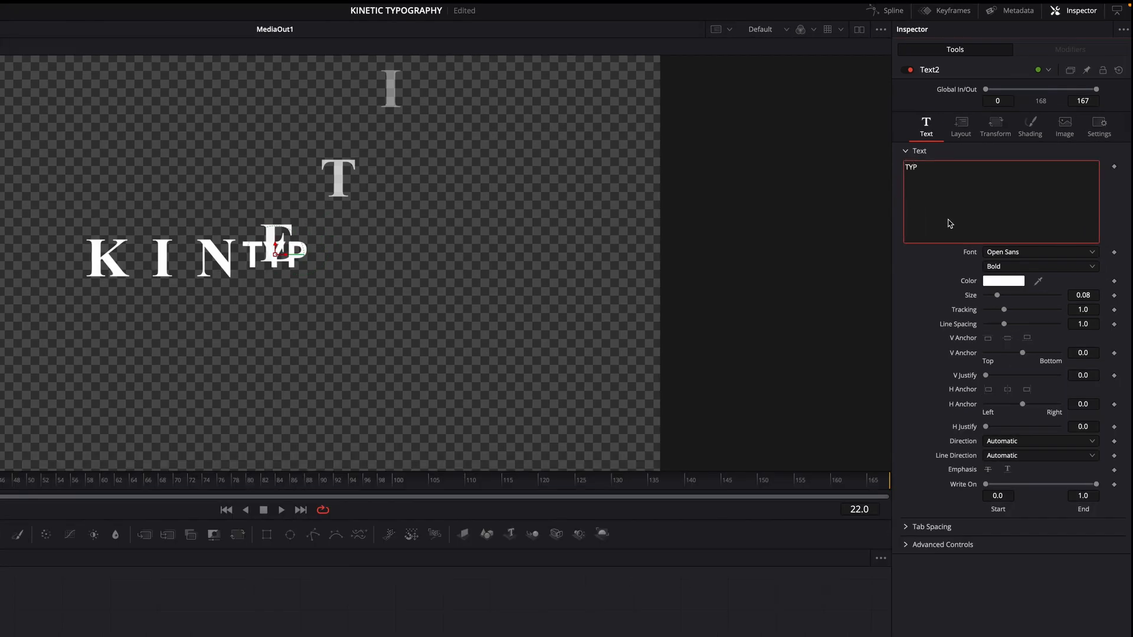
type("OGRAP")
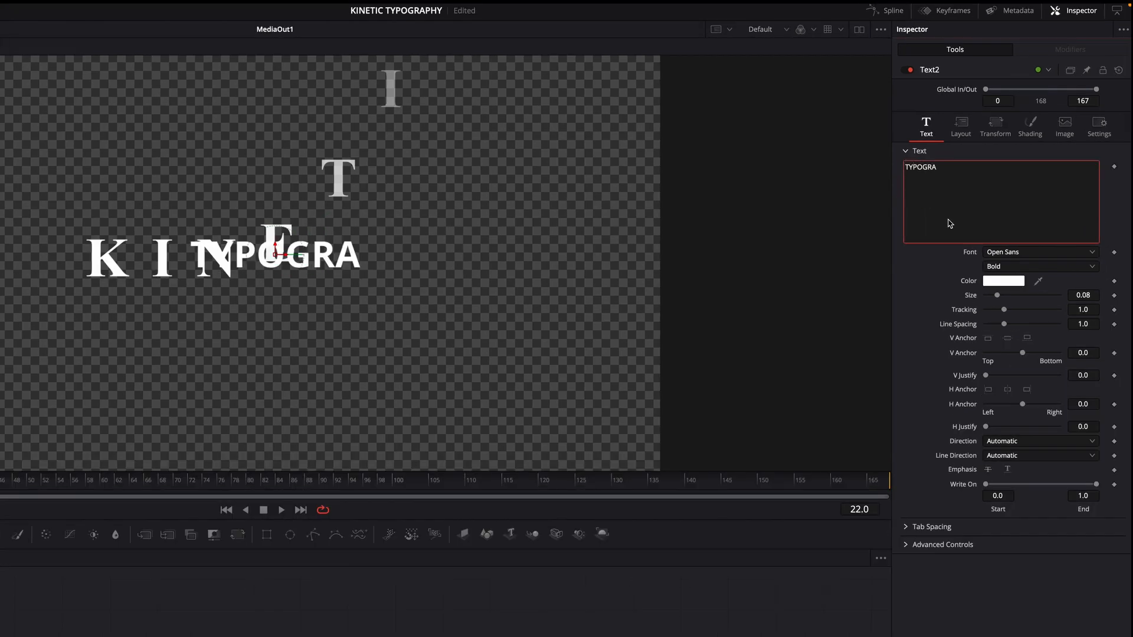
type("HY")
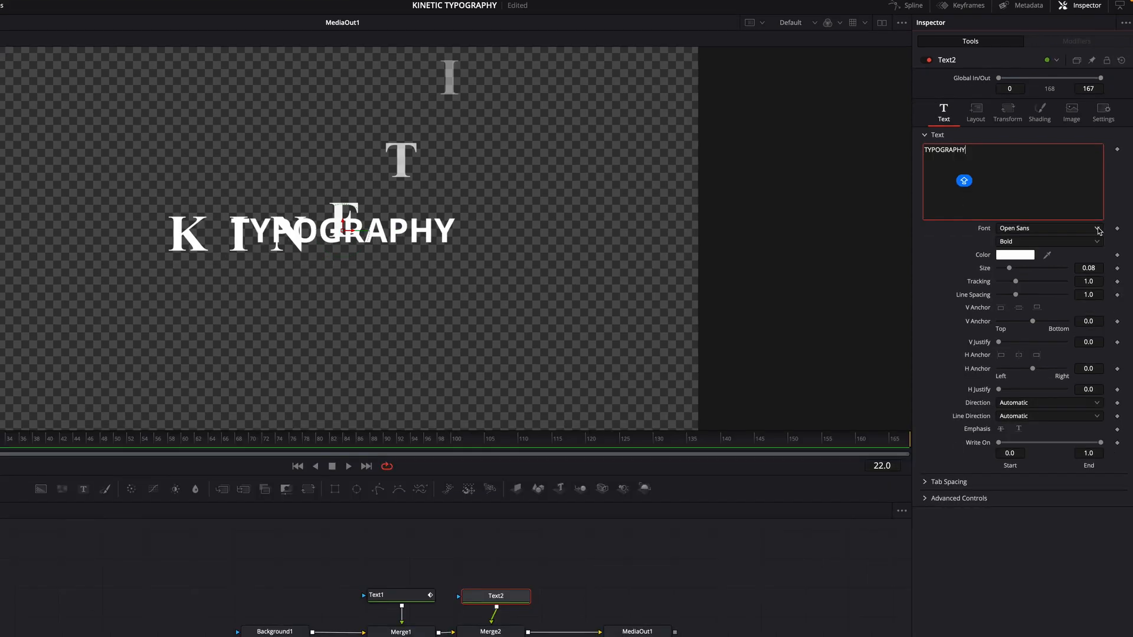
Step: Set the TYPOGRAPHY text's font to Times New Roman with the Regular style
left_click(1097, 228)
scroll(1021, 427, "down", 10)
left_click(1039, 360)
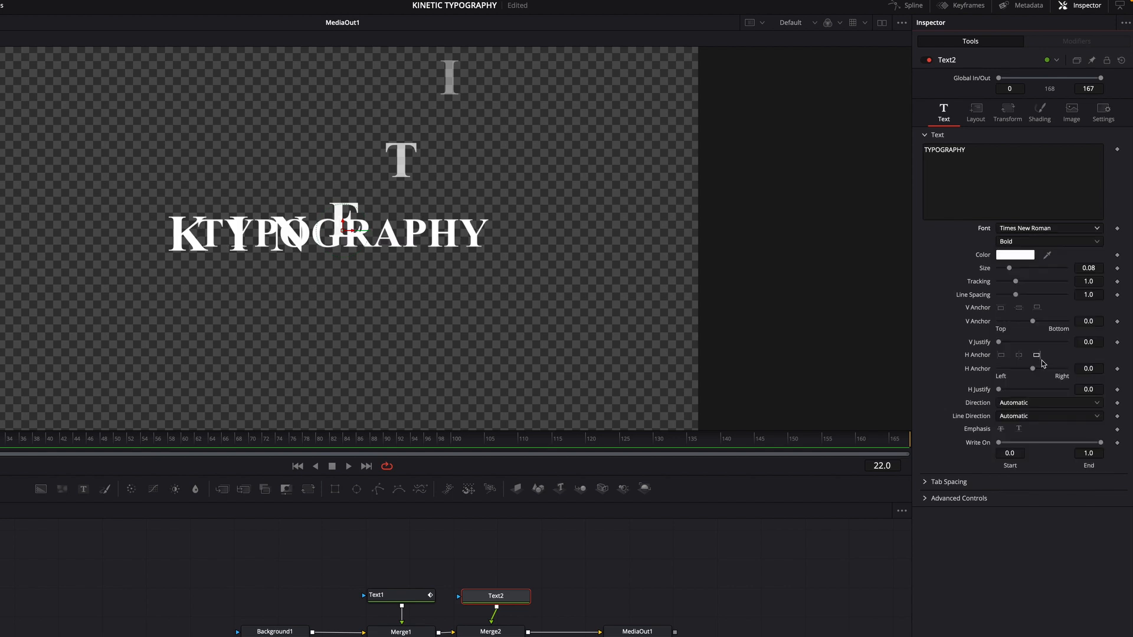
left_click(1097, 243)
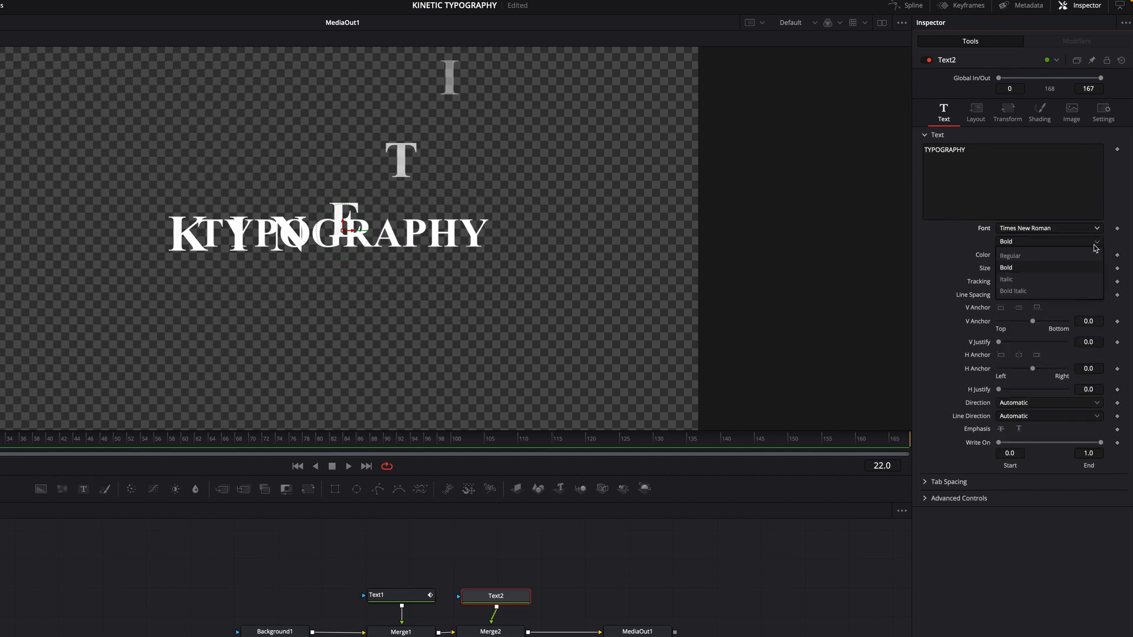
left_click(1060, 258)
Step: Set the TYPOGRAPHY text's size to 0.05 and its tracking to 1.3
left_click(1098, 271)
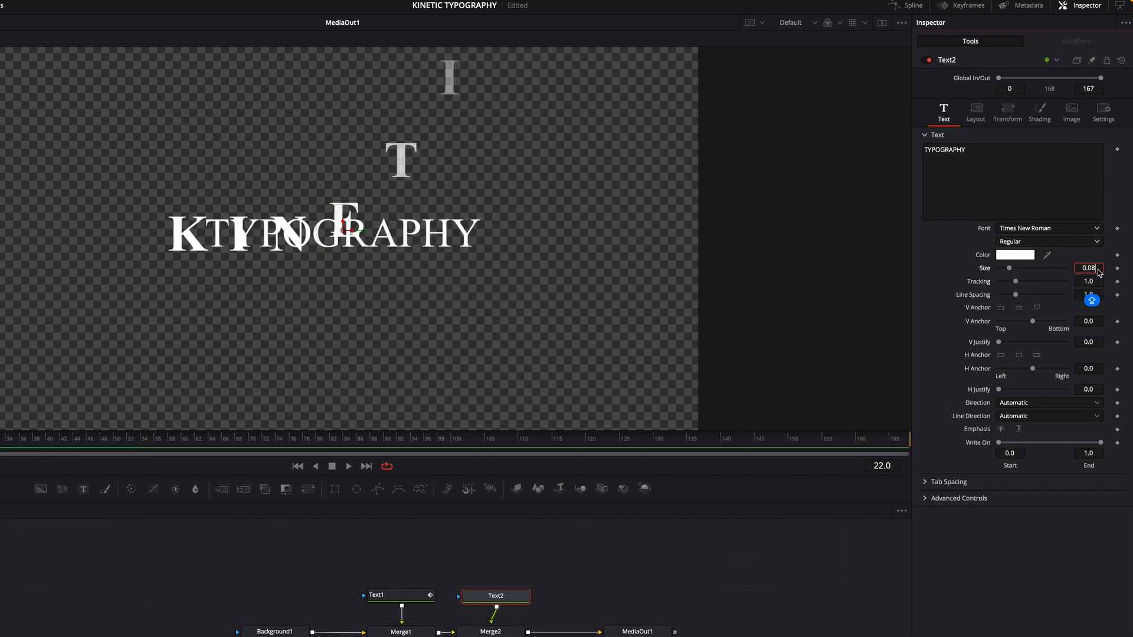
key("BackSpace")
type("5")
key("Return")
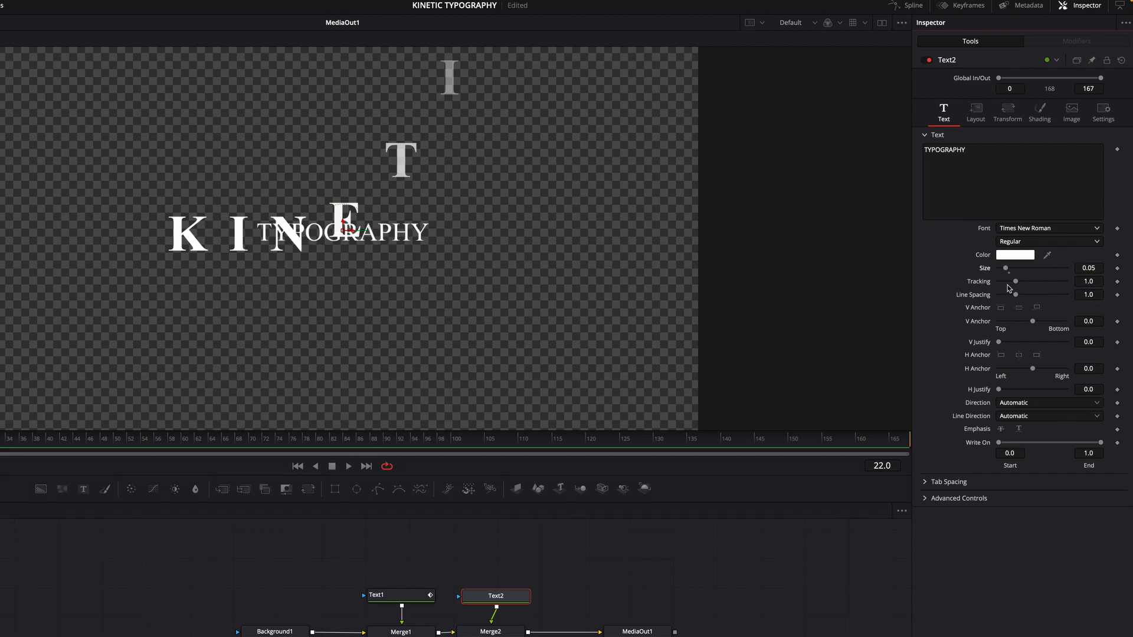
left_click(1094, 286)
key("BackSpace")
type("3")
key("Return")
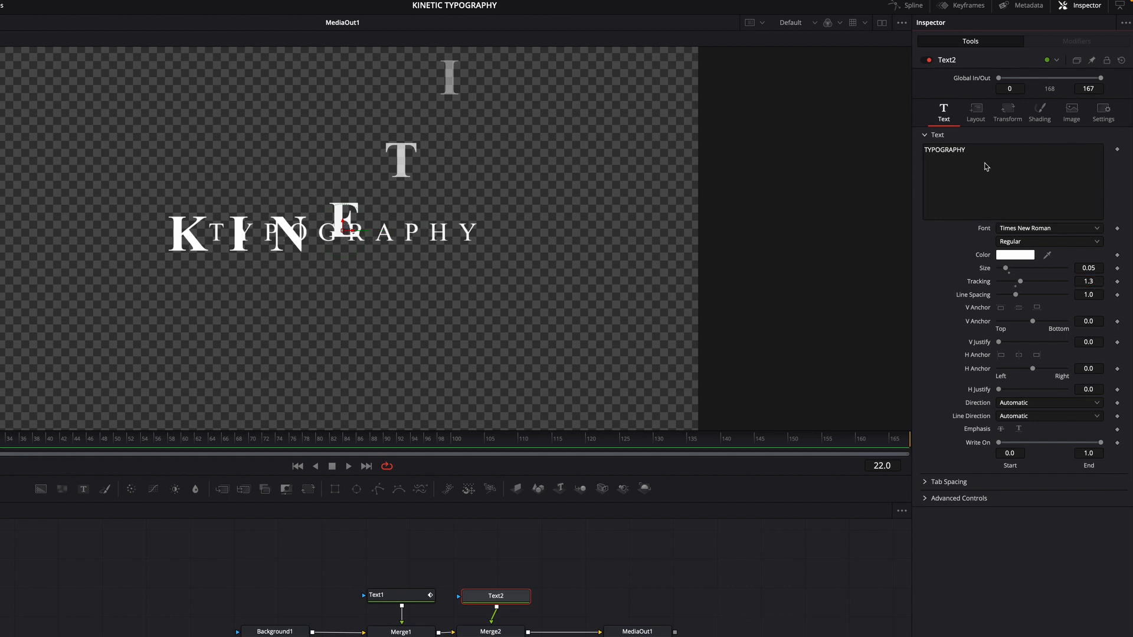
Step: Lower the TYPOGRAPHY text by setting its layout Center Y to about 0.406
left_click(977, 115)
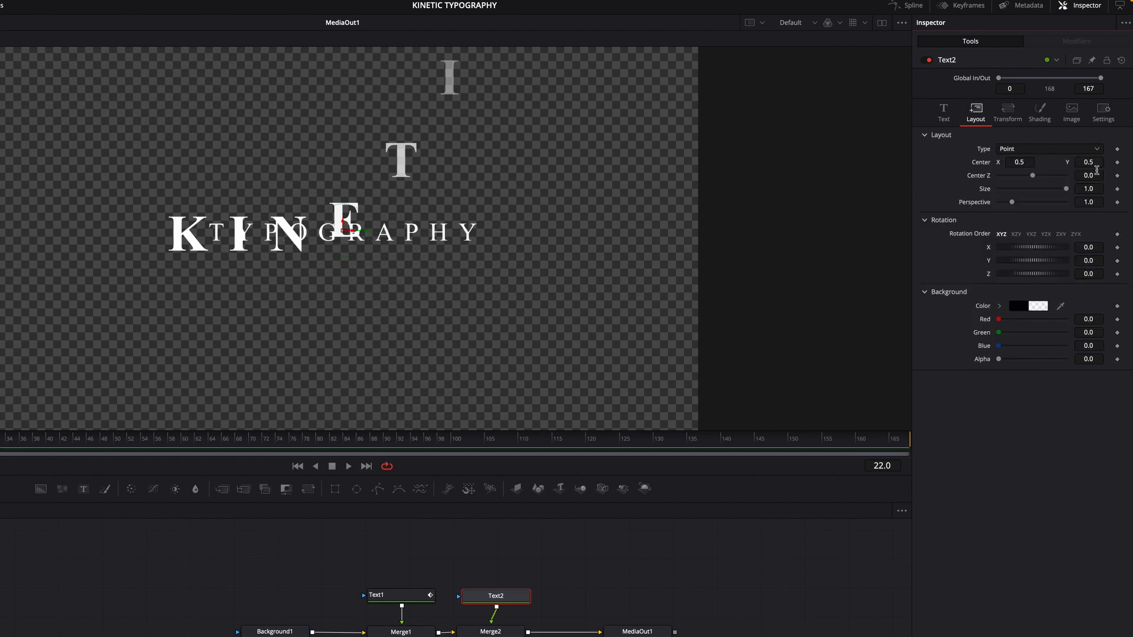
left_click_drag(1092, 162, 1037, 161)
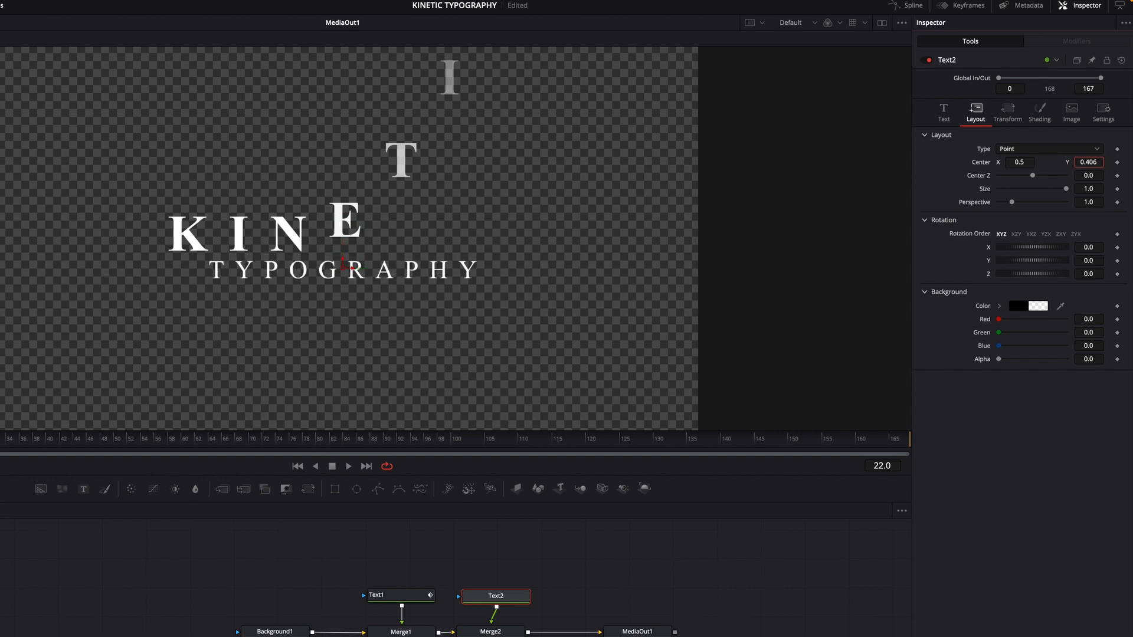
Step: Add a Follower modifier to the TYPOGRAPHY text and set its delay between each character to 3
left_click(944, 120)
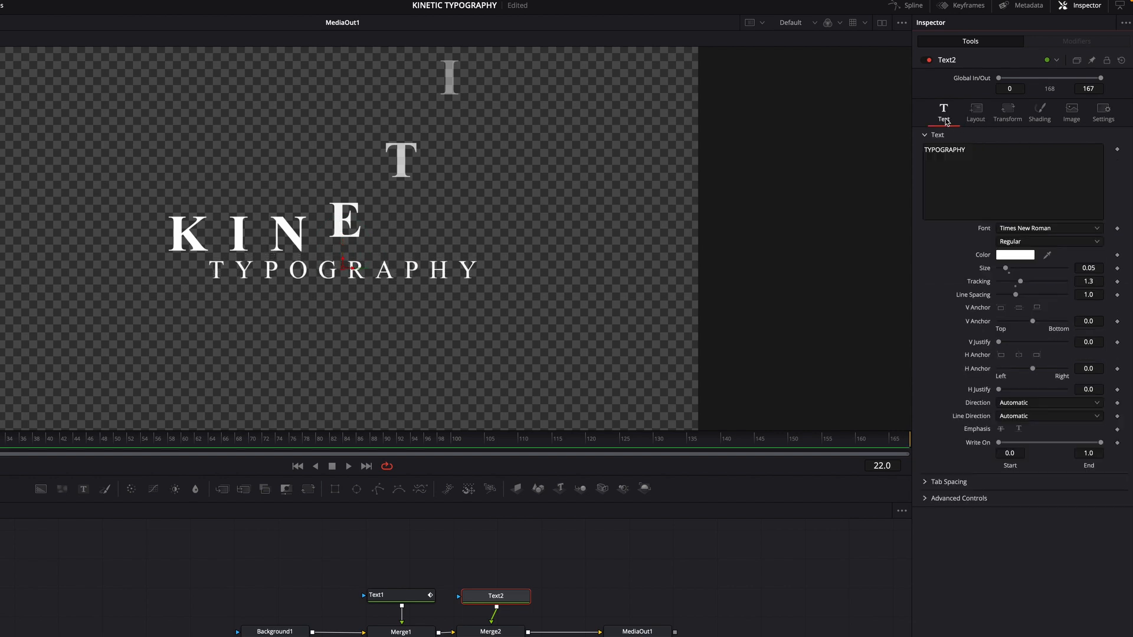
right_click(991, 181)
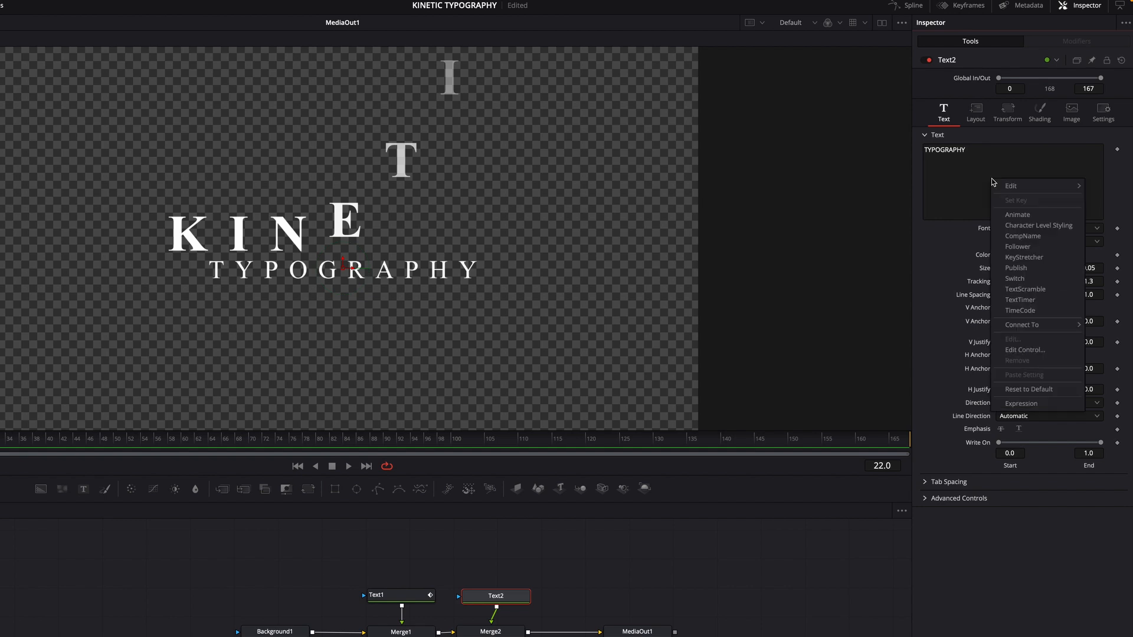
left_click(1036, 227)
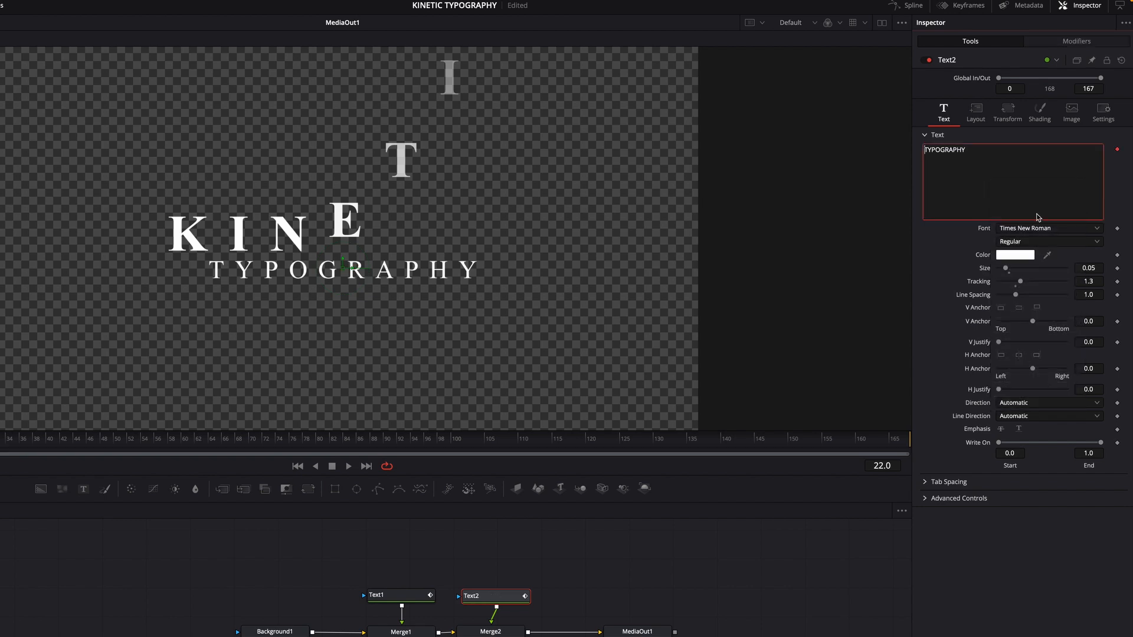
left_click(1077, 41)
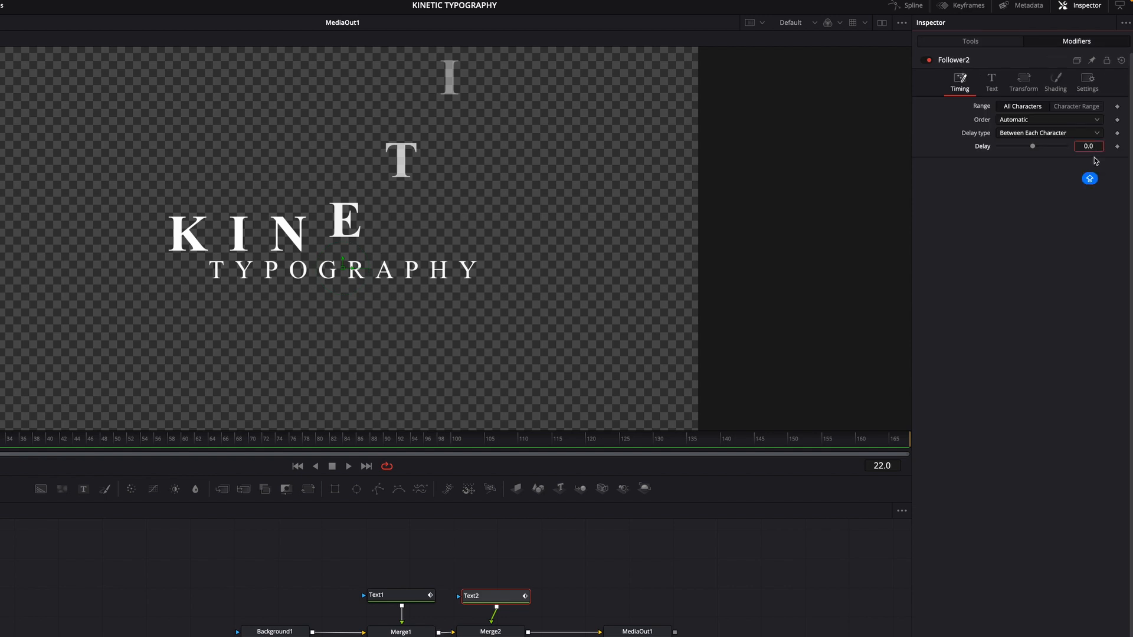
key("BackSpace")
key("BackSpace")
type("3")
key("Return")
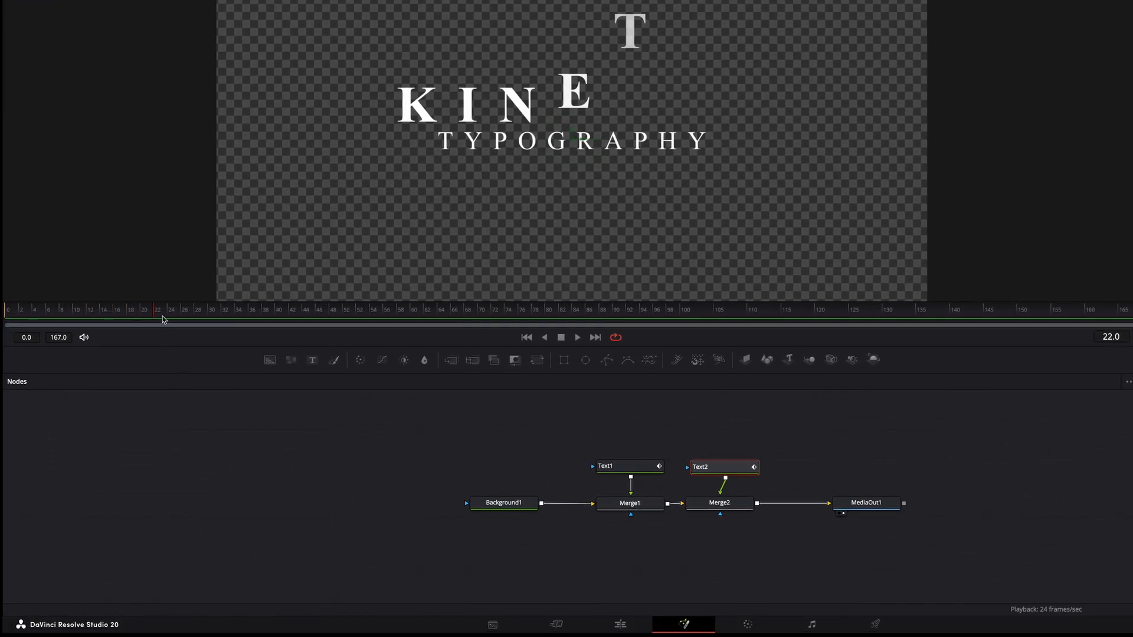
Step: At frame 25, set Follower2's character Offset Y to 0.4 and keyframe it
key("Left")
left_click_drag(153, 317, 178, 321)
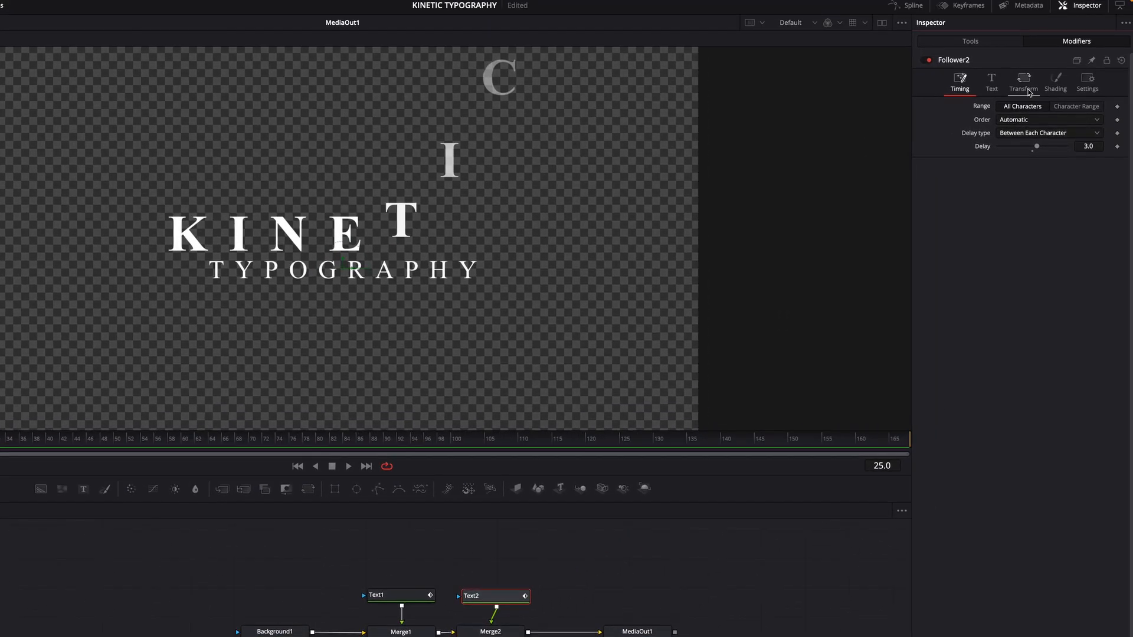
left_click(1028, 91)
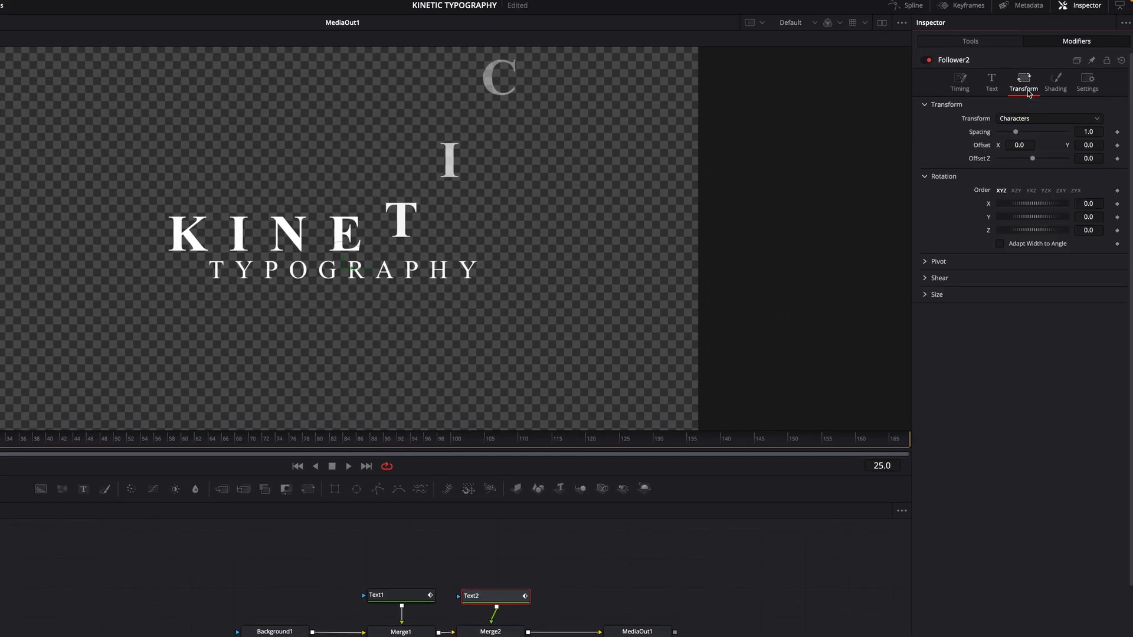
left_click(1097, 151)
type("0.4")
left_click(1118, 145)
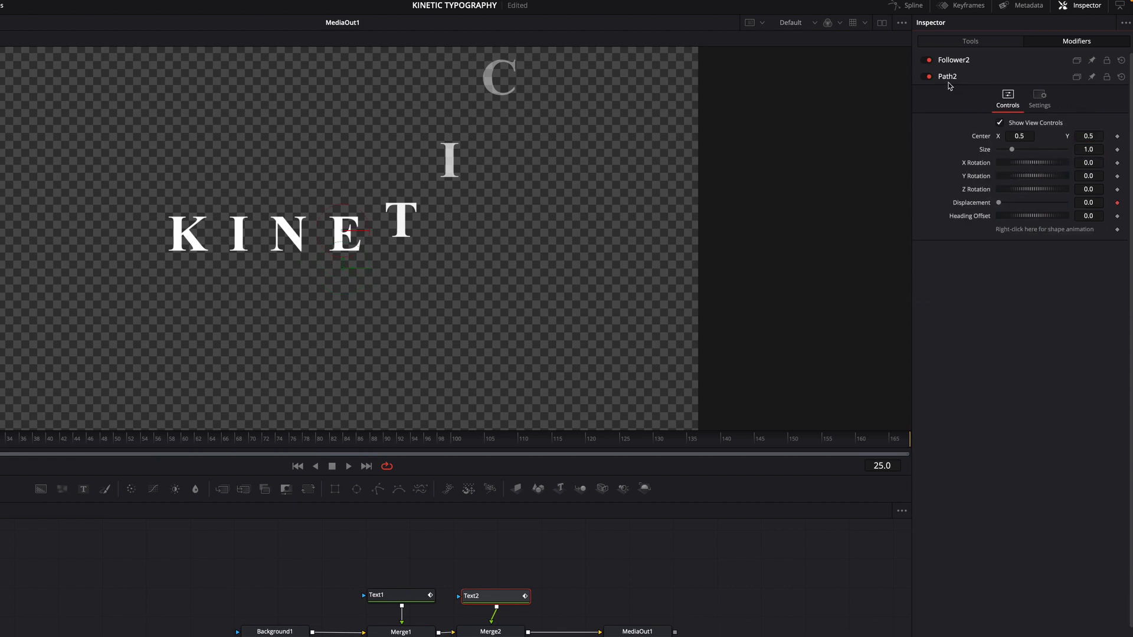
left_click(946, 62)
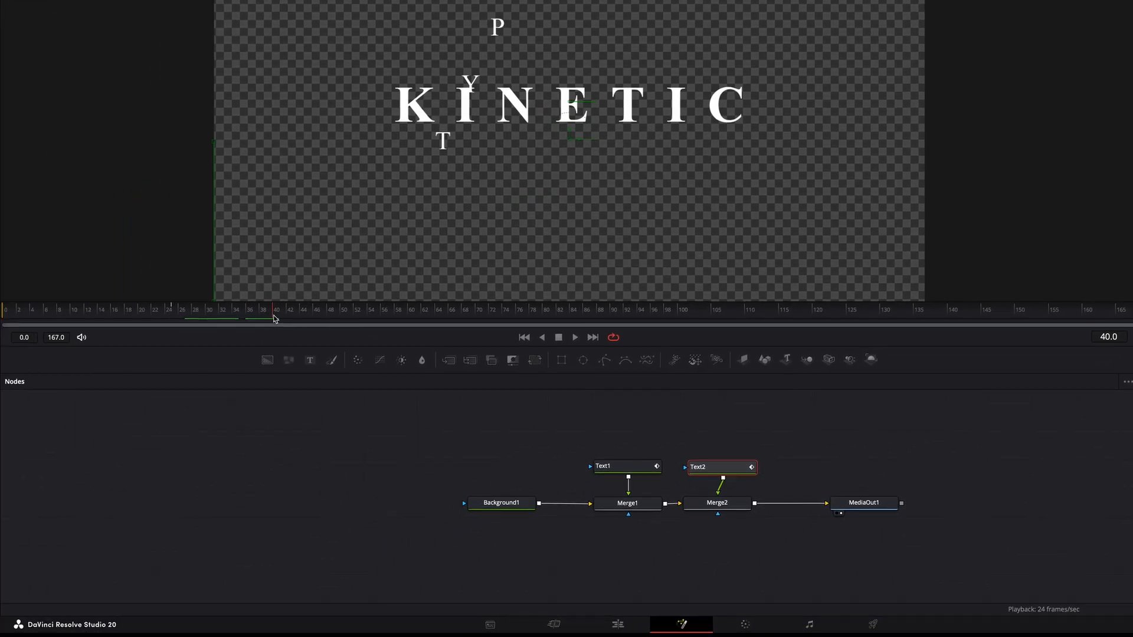
Step: Keyframe Follower2's character Opacity at 0
left_click_drag(275, 317, 175, 316)
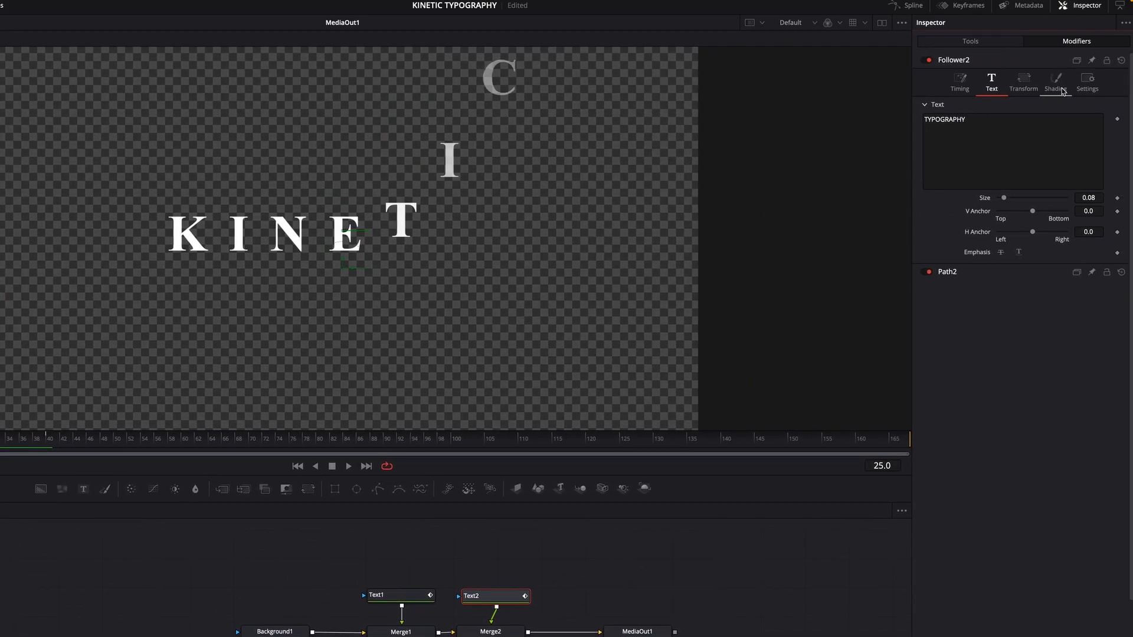
left_click(1062, 90)
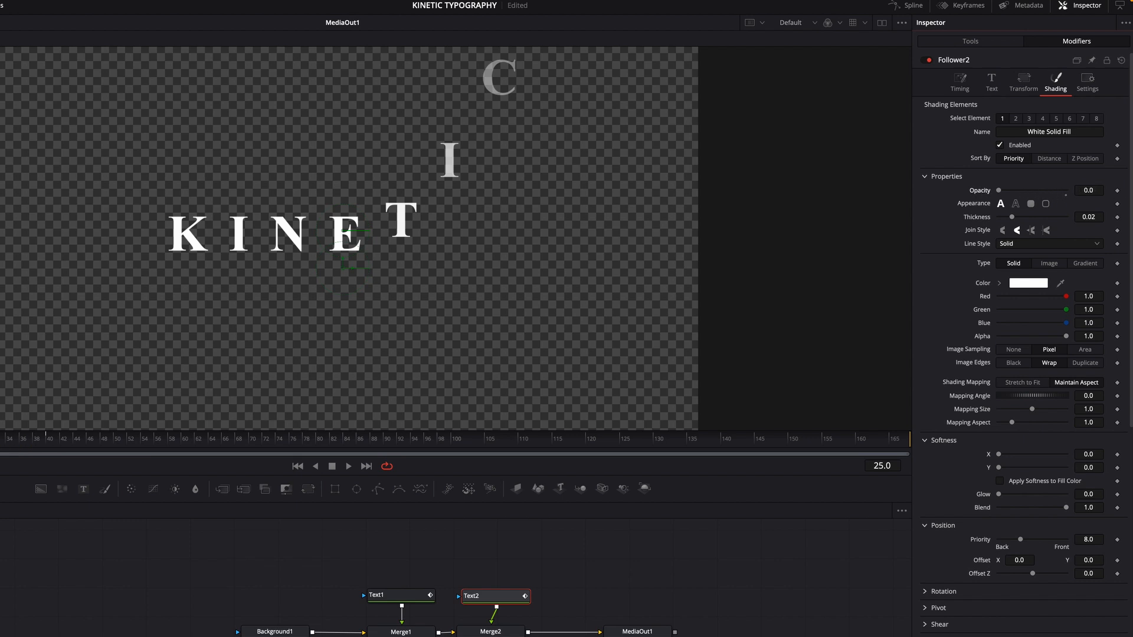
left_click(1117, 191)
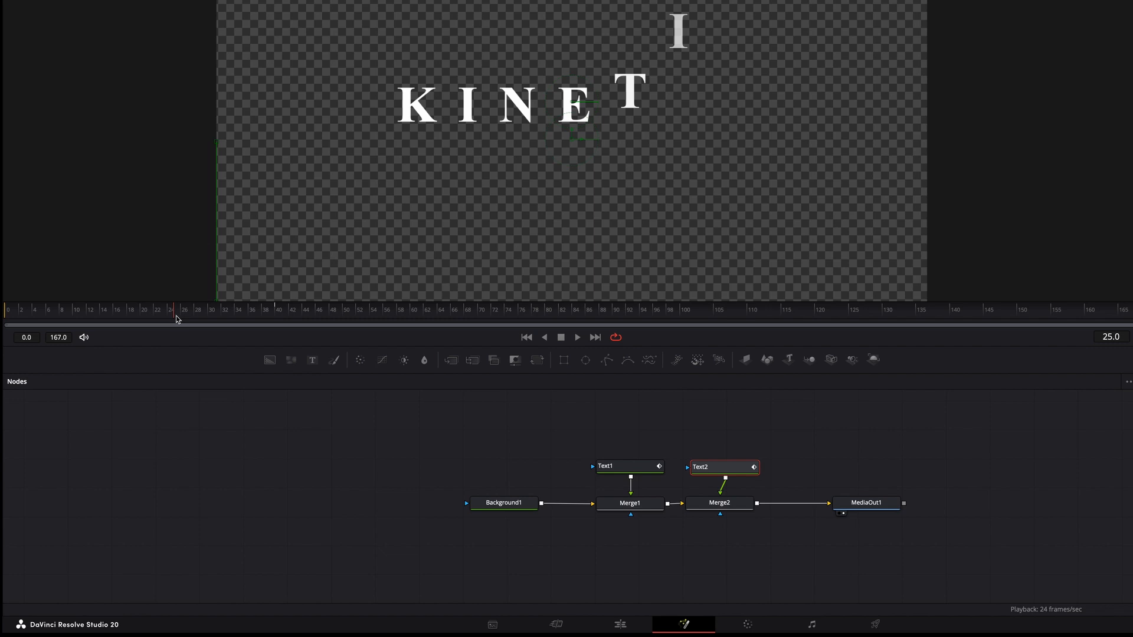
Step: At frame 40, set Follower2's Opacity to 1.0 and play back the animation
left_click_drag(183, 326, 247, 341)
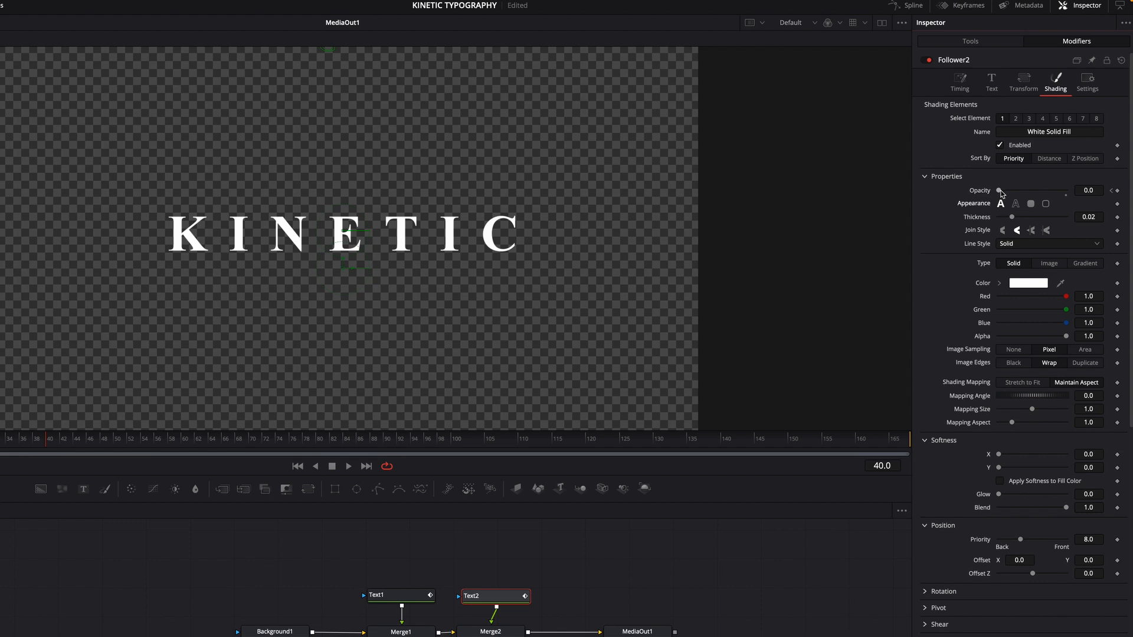
left_click_drag(999, 191, 1084, 203)
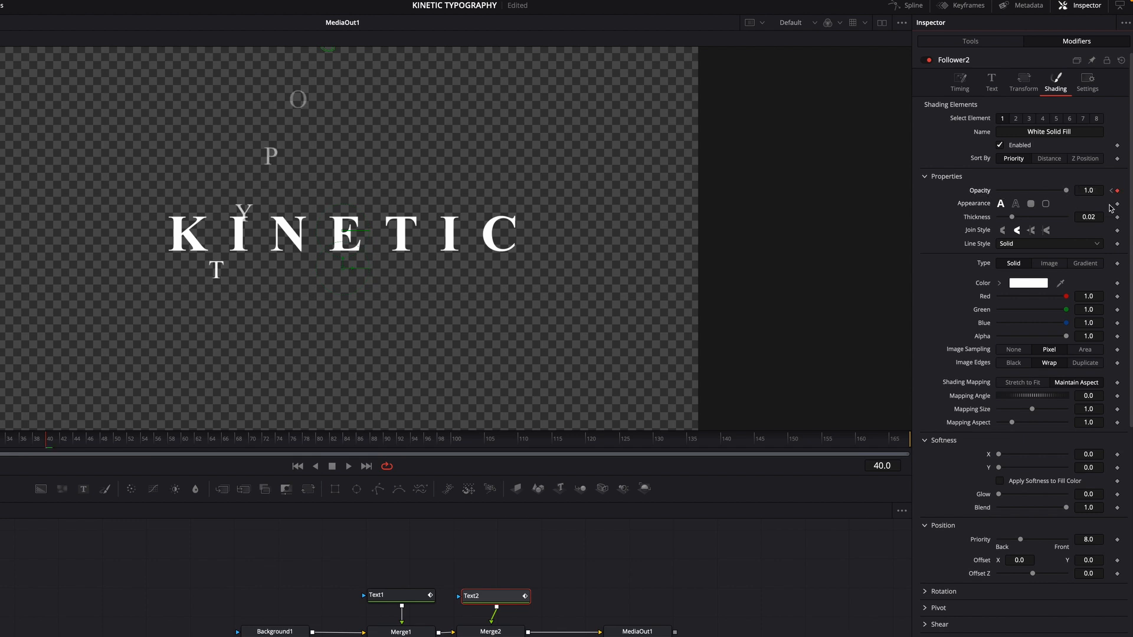
key("space")
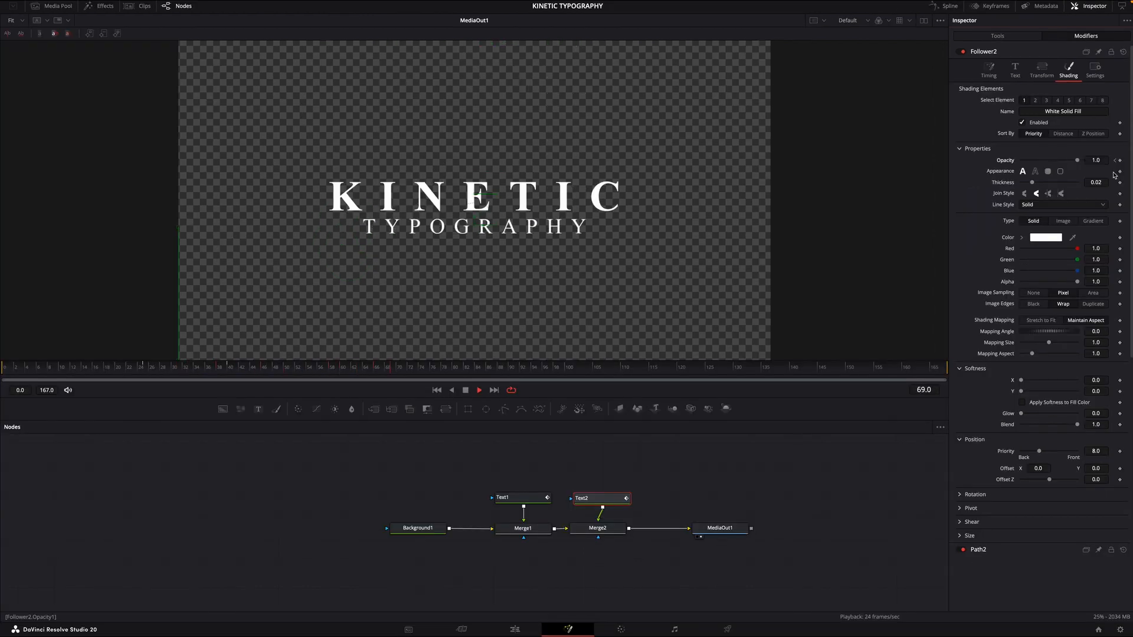